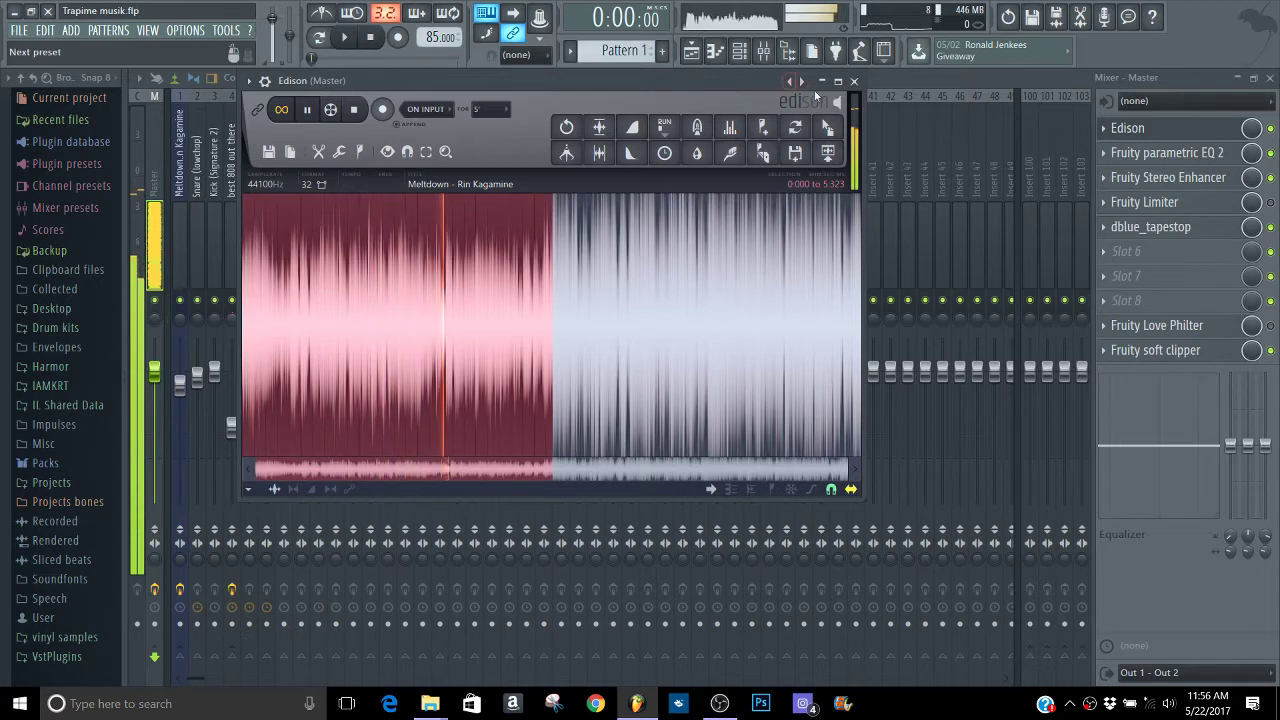
Stop the sample playback in Edison and close both Edison and the mixer.
key("space")
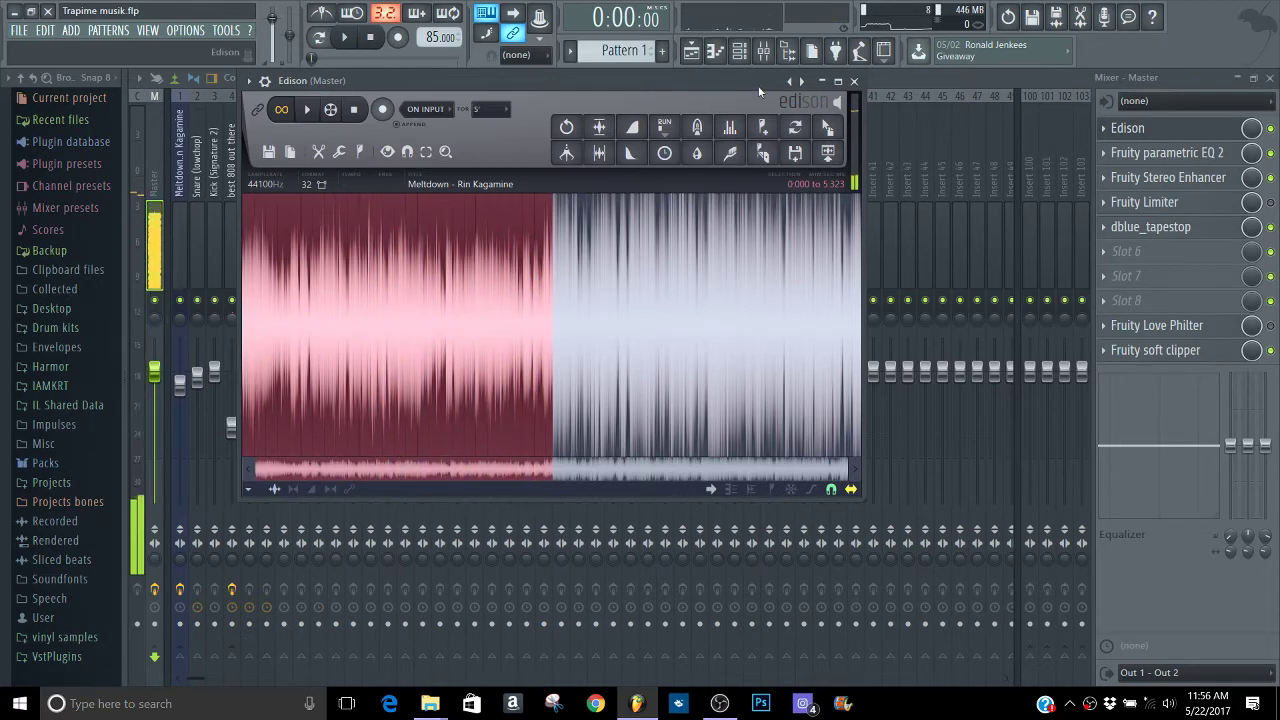
left_click(853, 80)
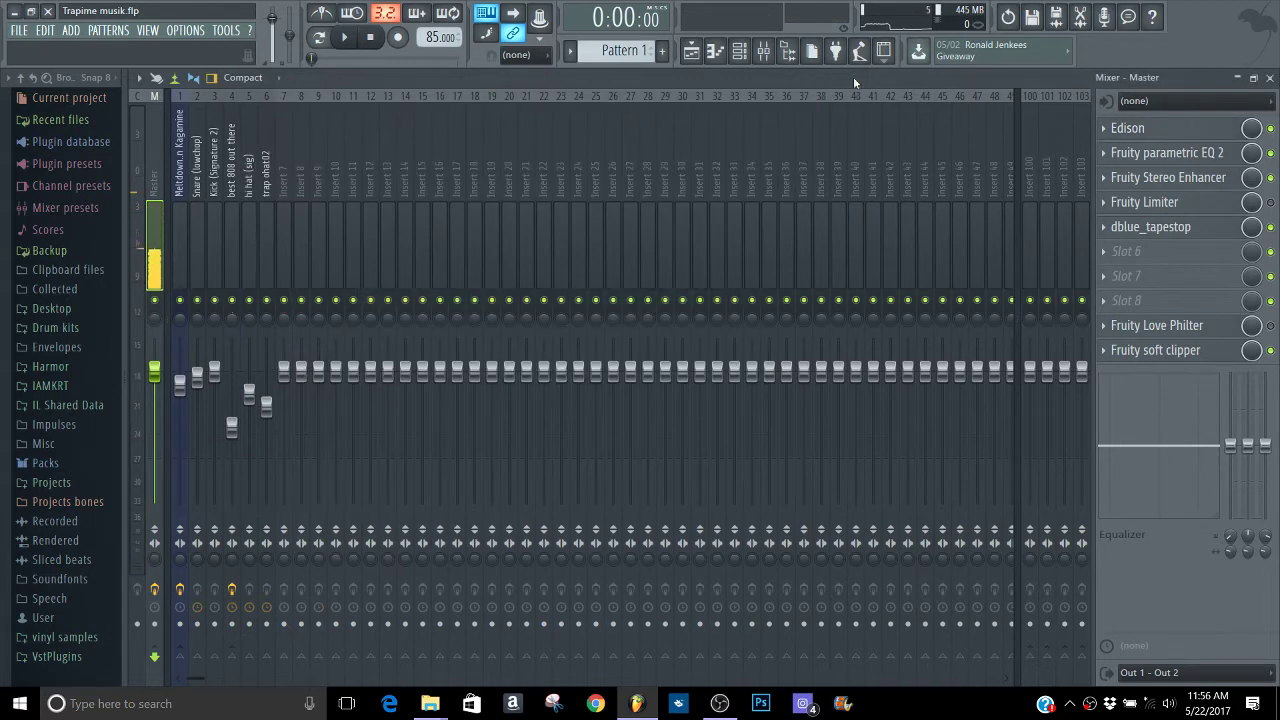
left_click(1271, 79)
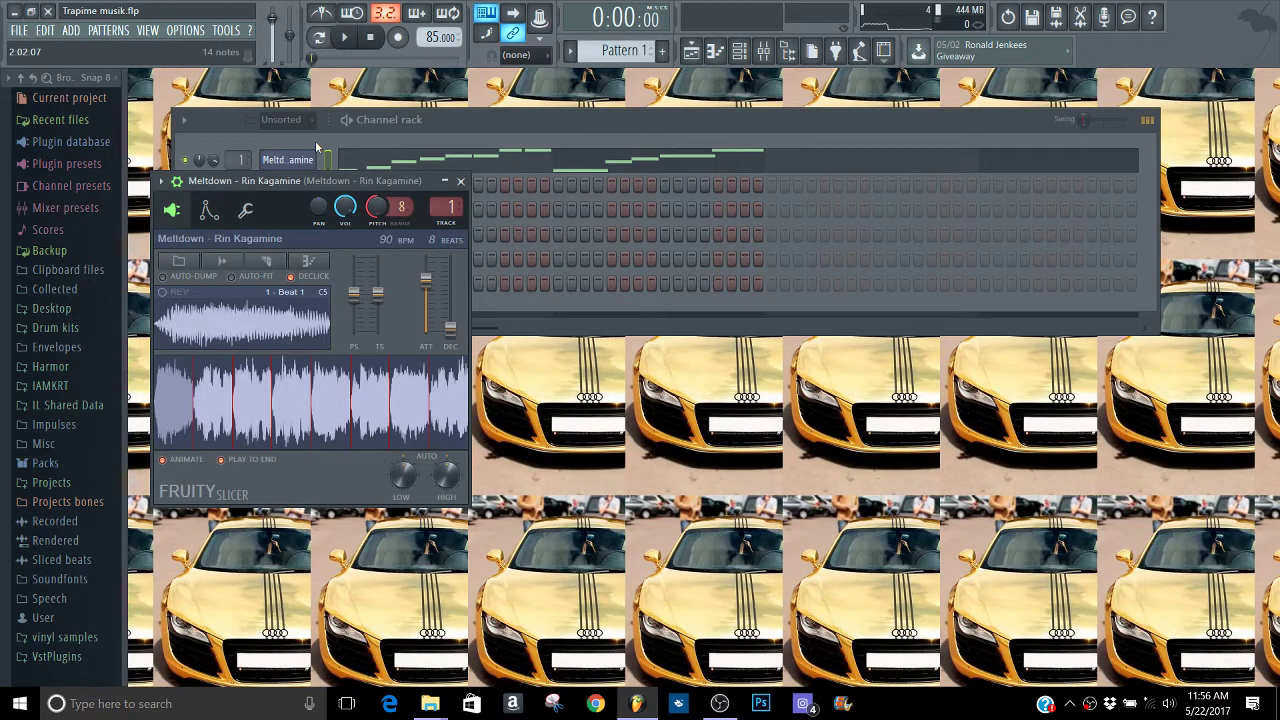
Play the song from the start and review its arrangement in the playlist up to about bar 37, closing the playlist when done.
key("z")
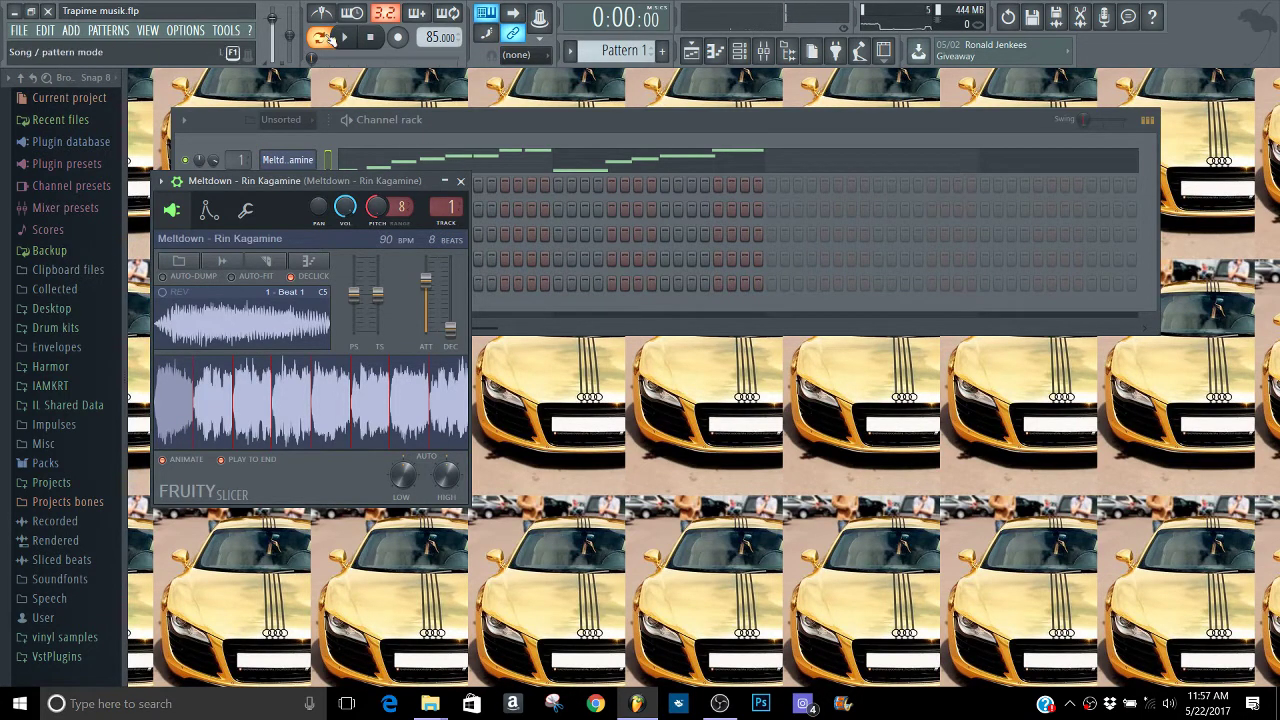
key("space")
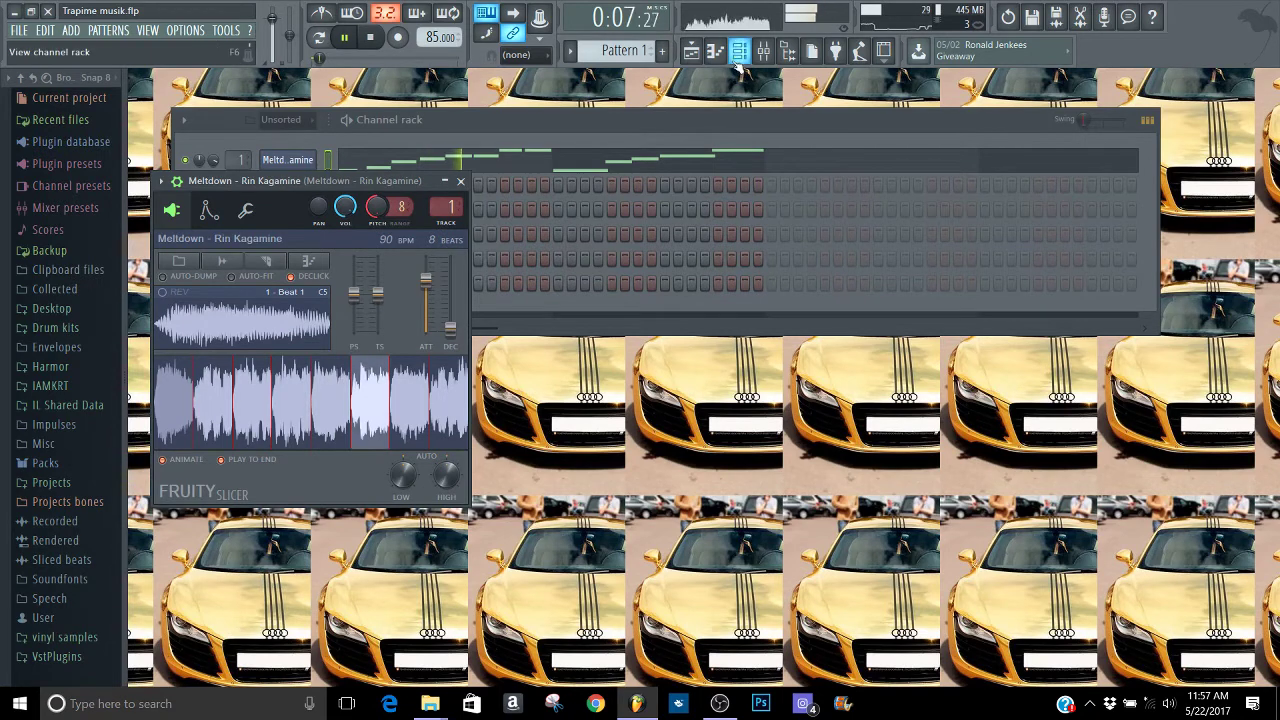
left_click(695, 53)
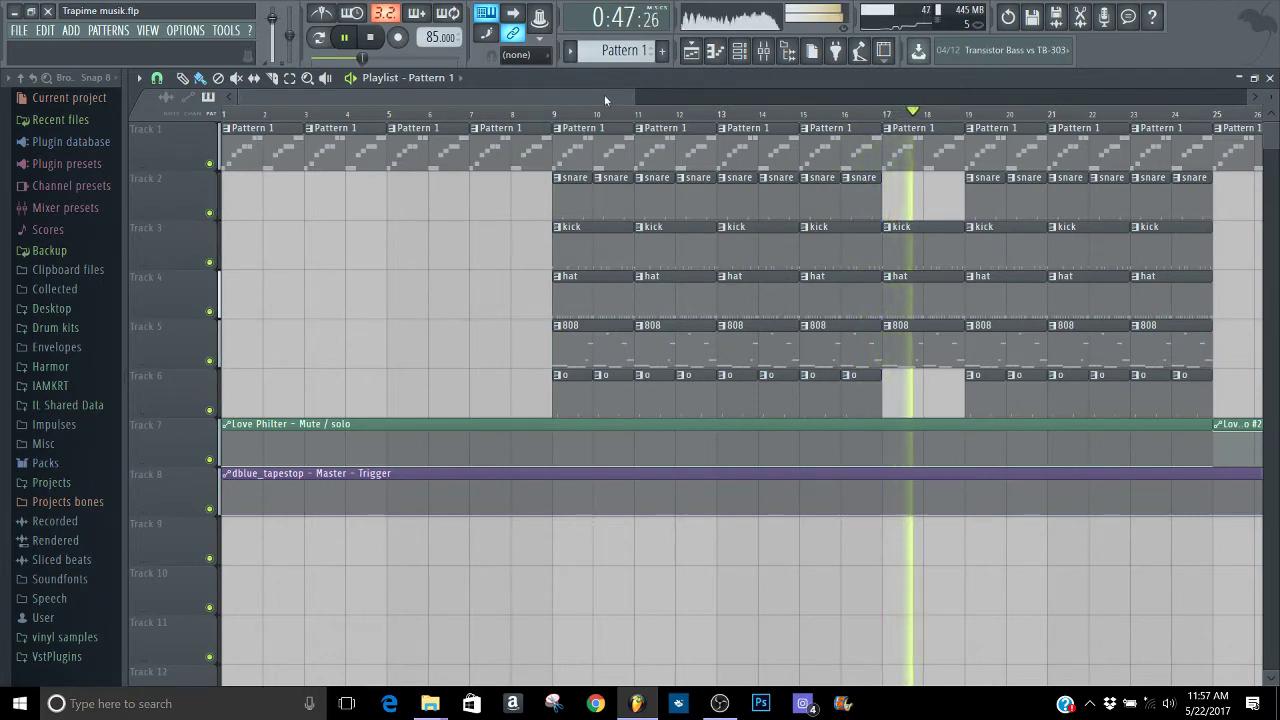
left_click_drag(604, 94, 795, 93)
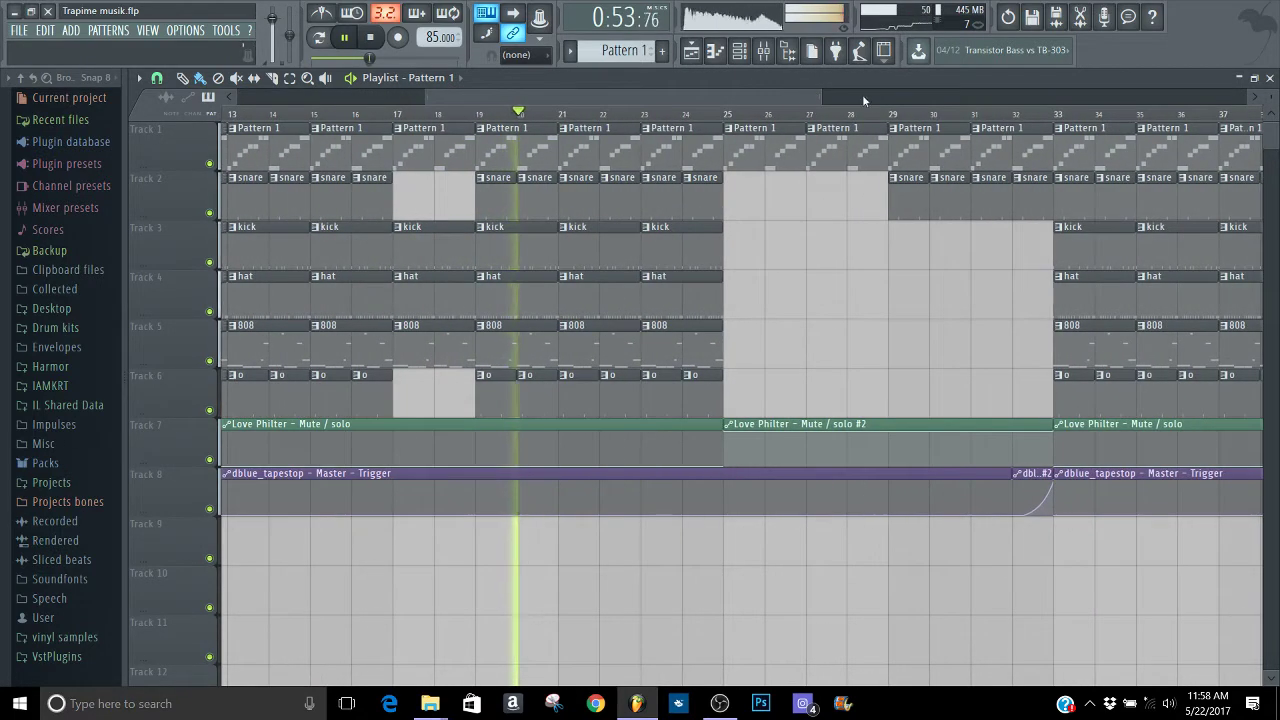
left_click(1268, 79)
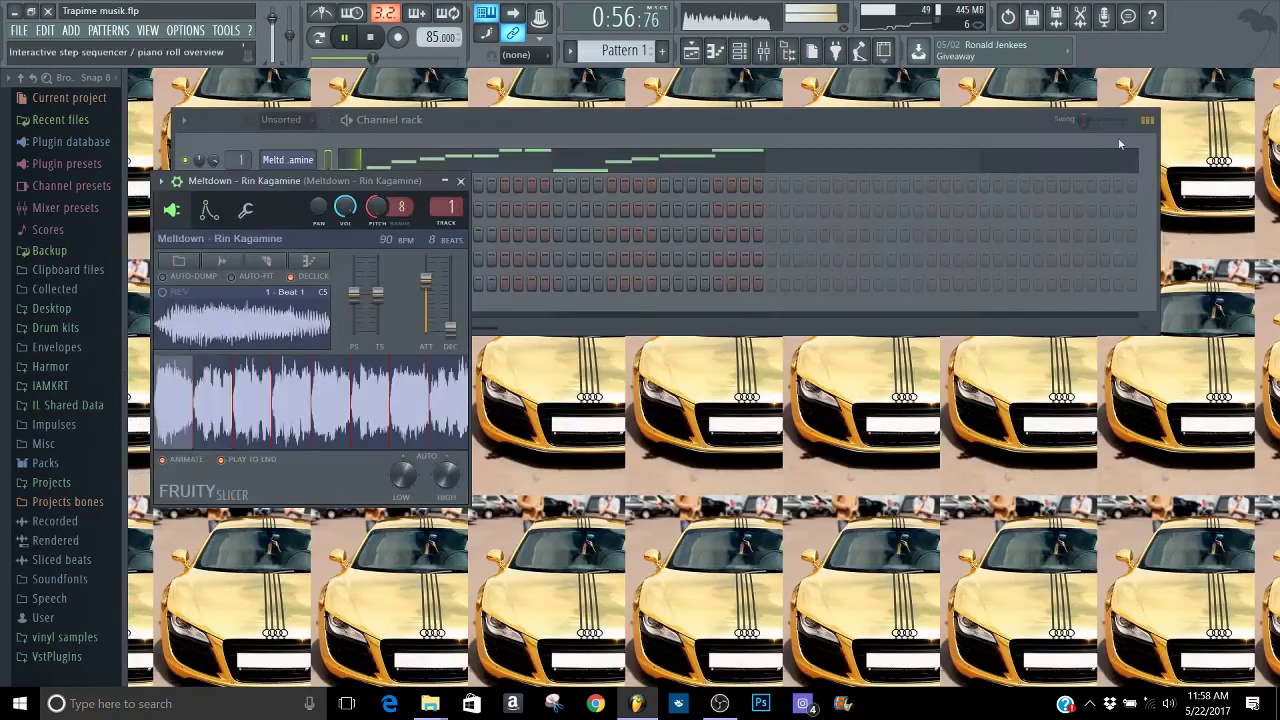
Examine the full slice pattern of the Meltdown channel in the piano roll and the playlist breakdown at bars 25 to 33.
left_click(732, 160)
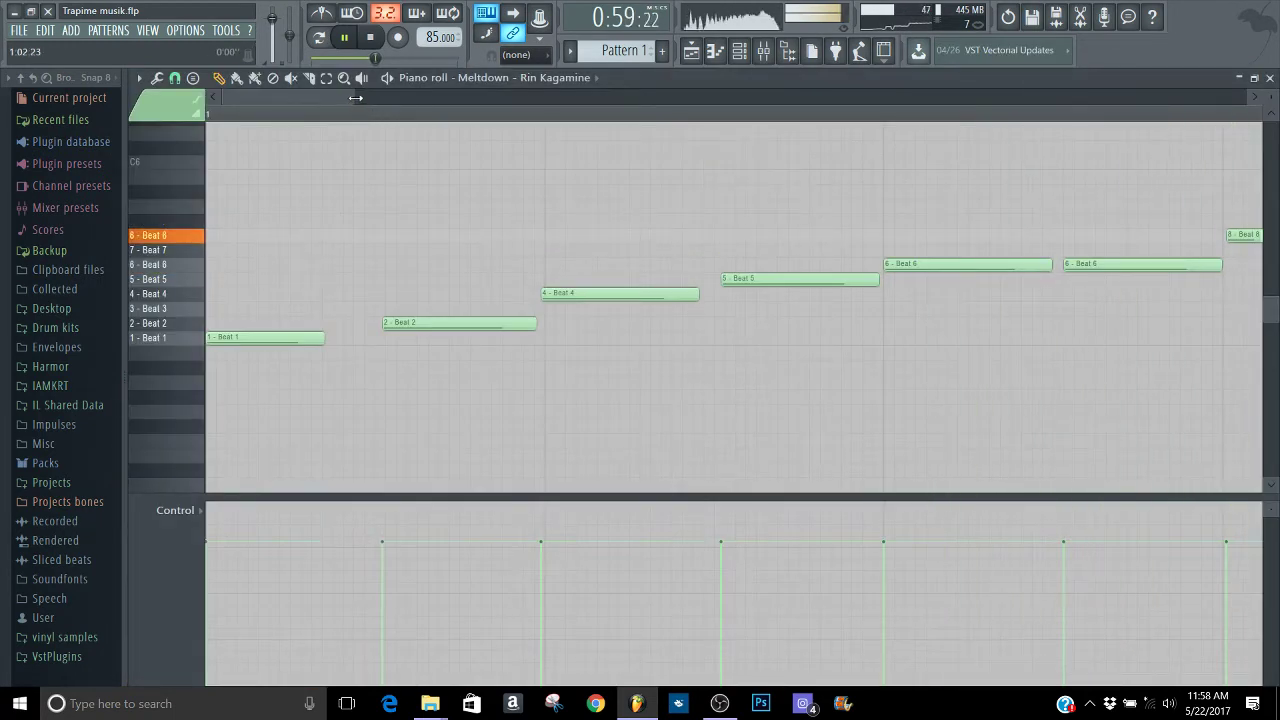
left_click_drag(355, 97, 913, 140)
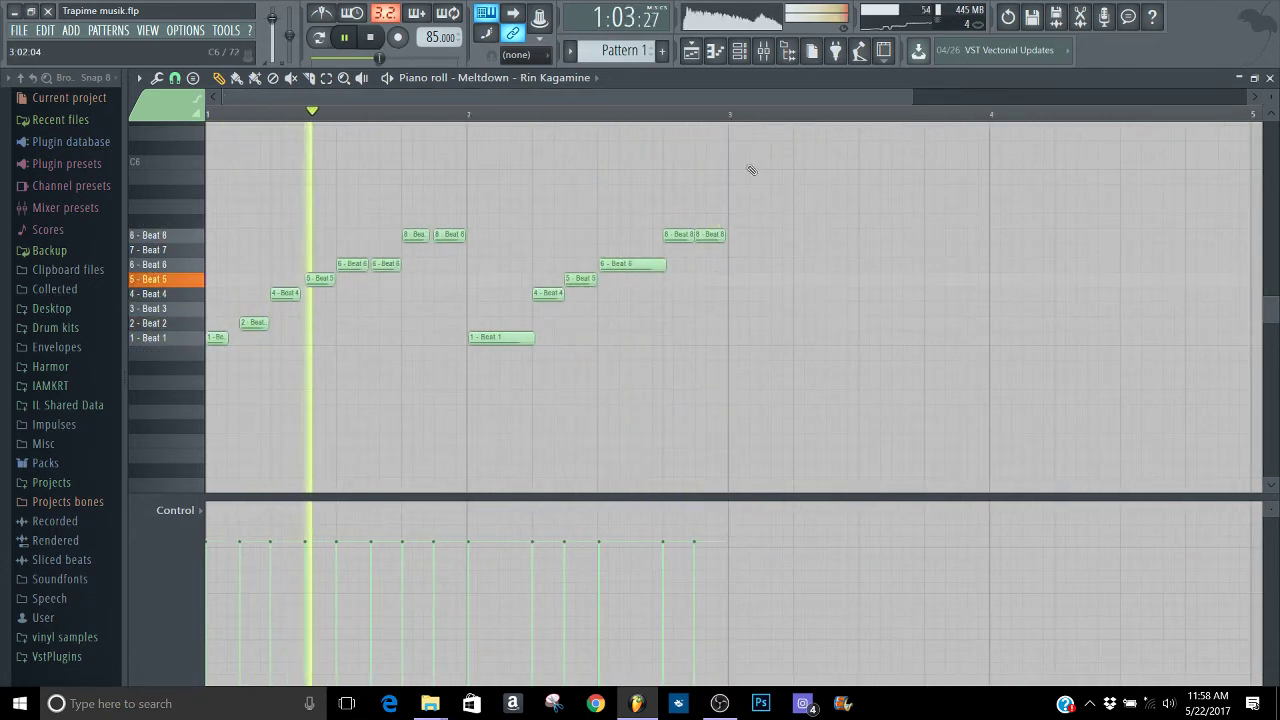
left_click(695, 52)
left_click_drag(748, 102, 782, 104)
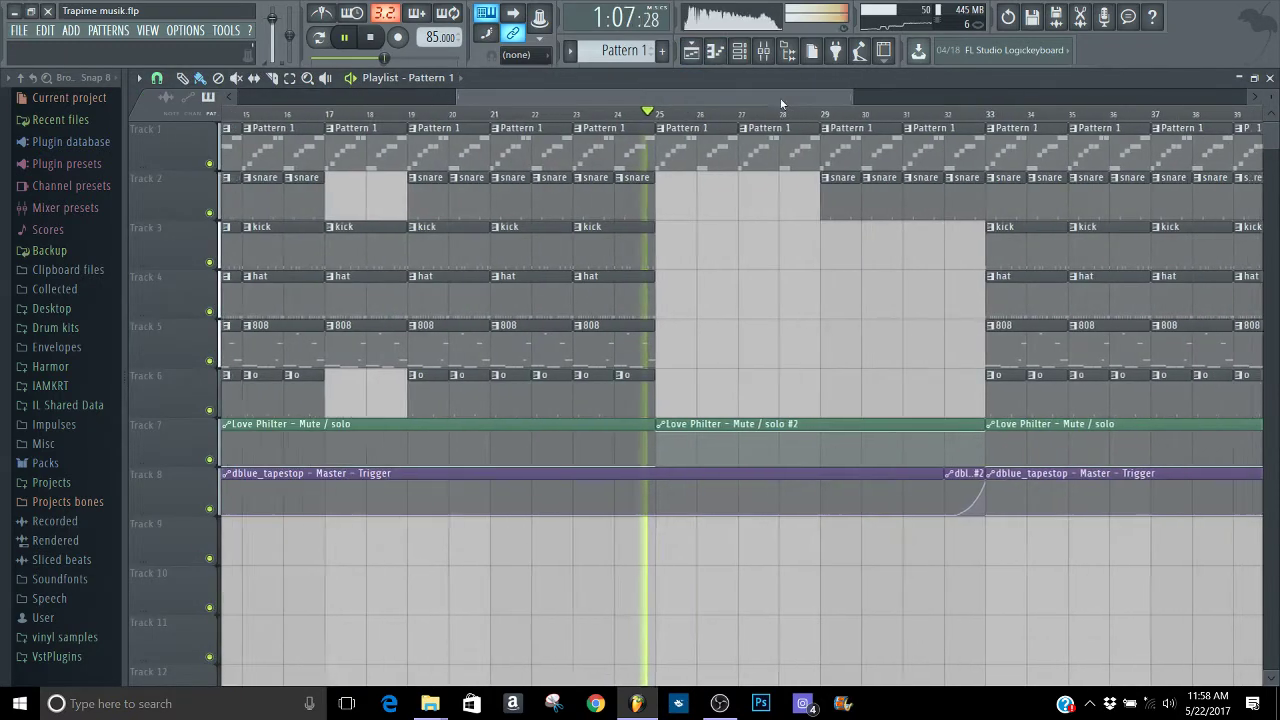
Open the Fruity Love Philter effect on the Master mixer track to inspect its filter settings.
left_click(763, 56)
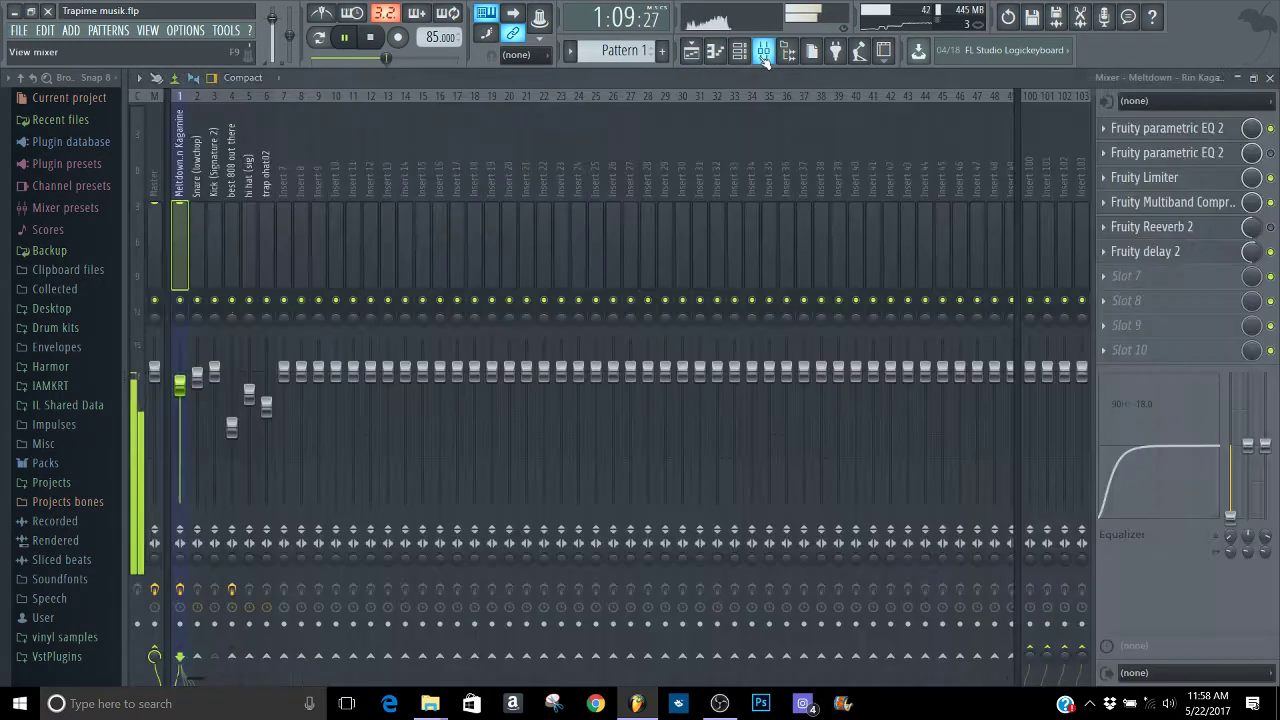
left_click(154, 240)
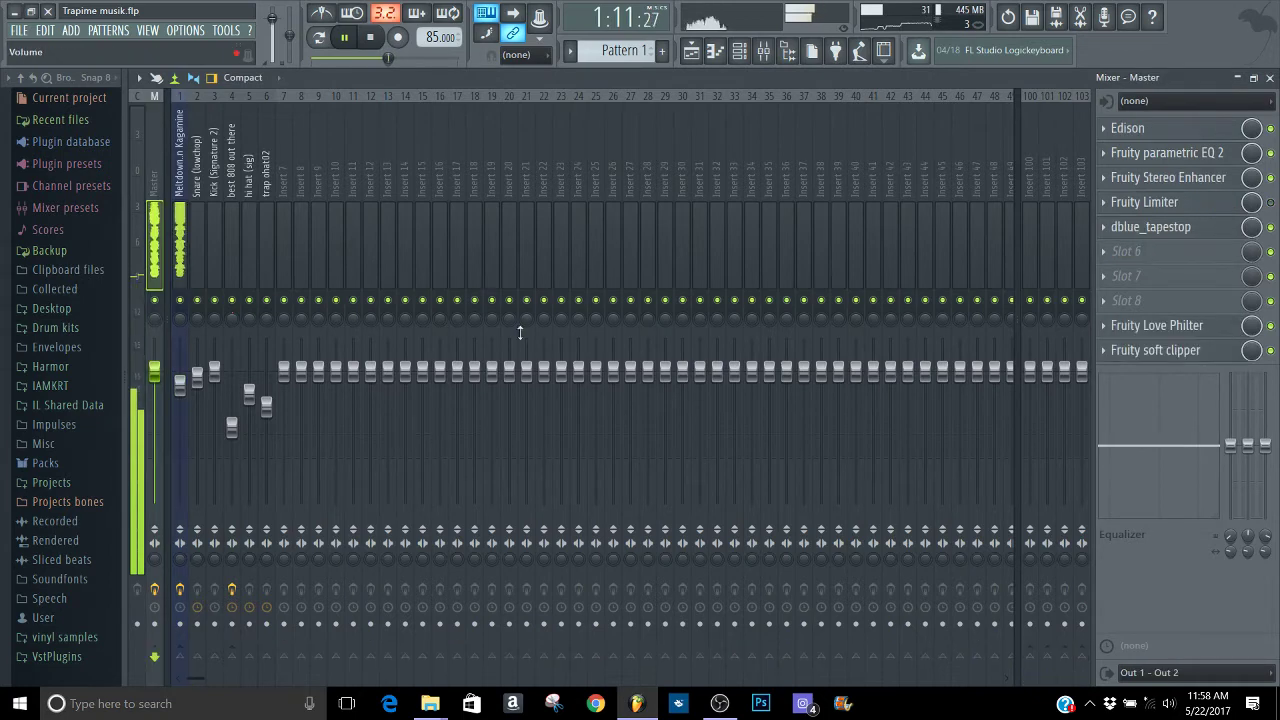
left_click(1178, 336)
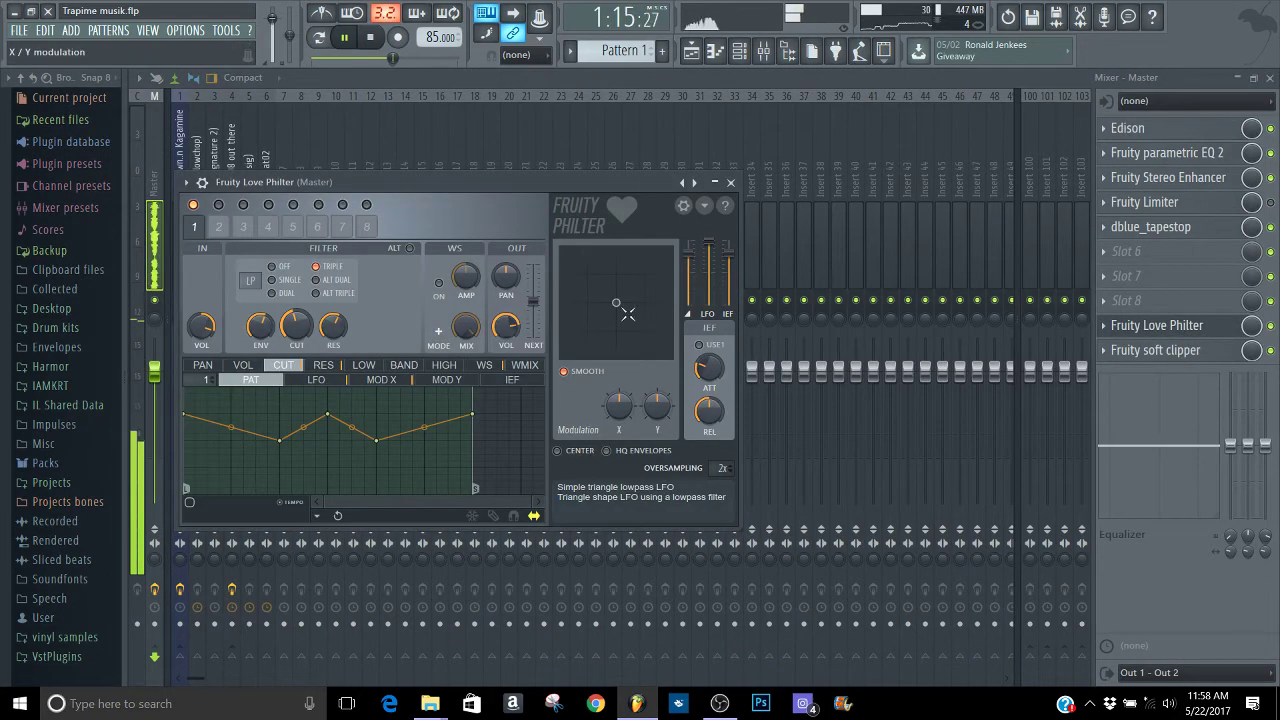
Check the tape-stop automation in the playlist and inspect the Trigger control of dblue_tapestop on the Master track.
left_click(691, 51)
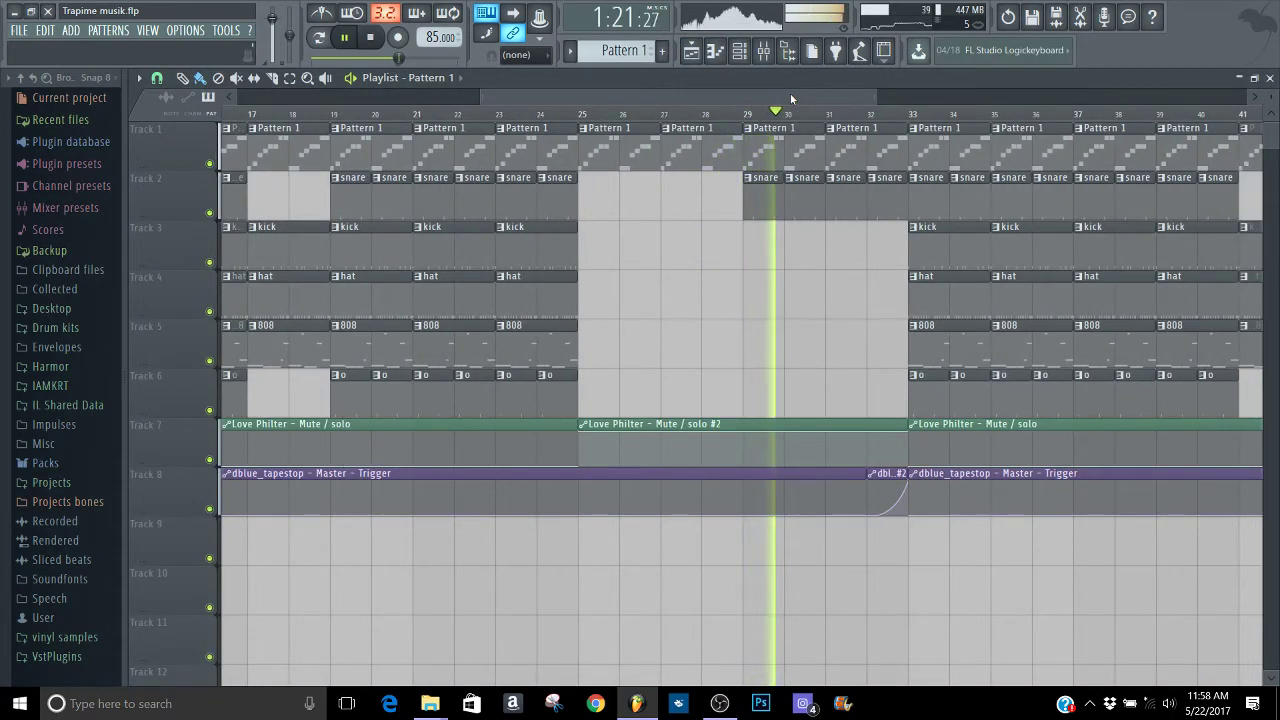
left_click(763, 52)
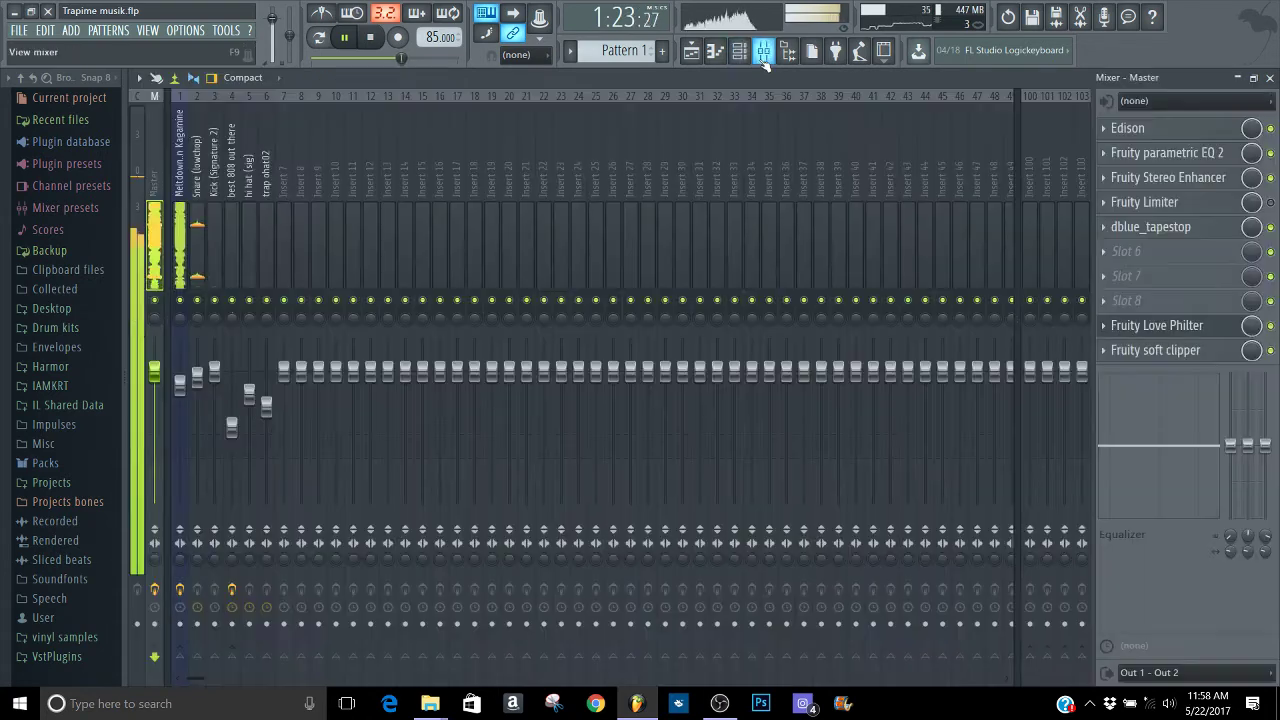
left_click(1189, 231)
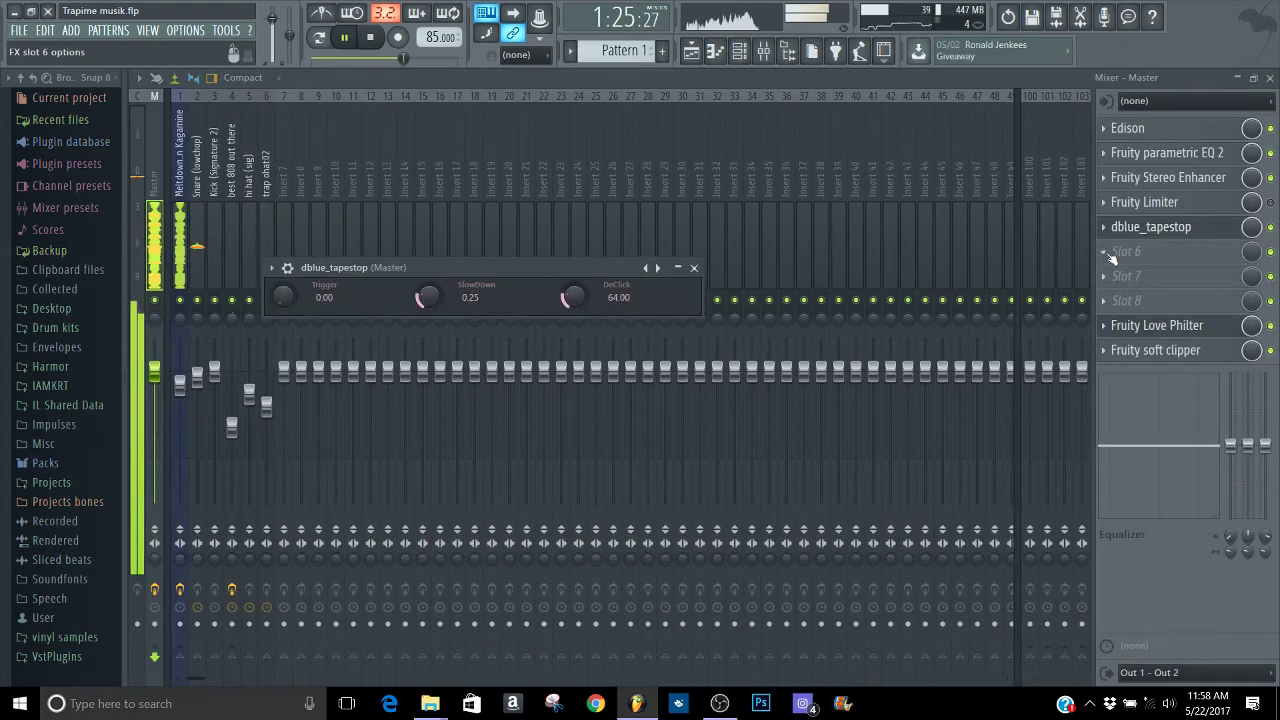
left_click_drag(295, 302, 290, 268)
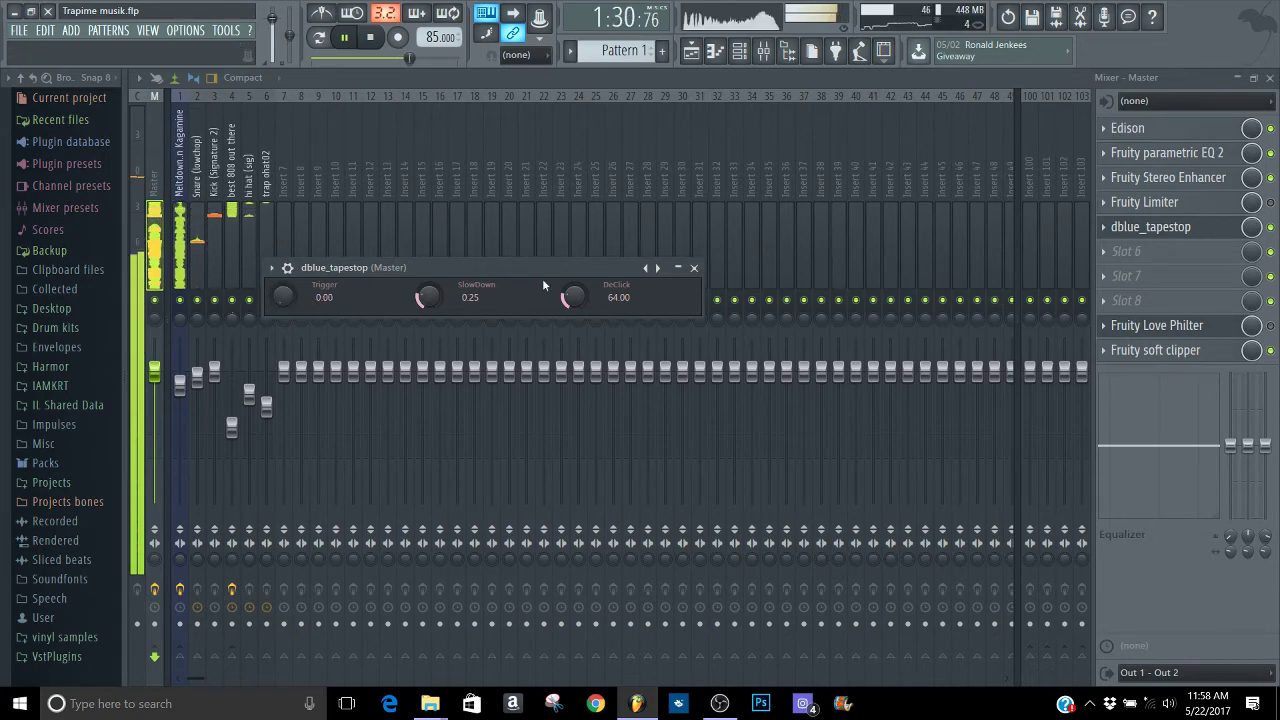
Close the mixer and the open Master effect windows, show the playlist through the song's end, and stop playback.
left_click(694, 268)
left_click(1269, 78)
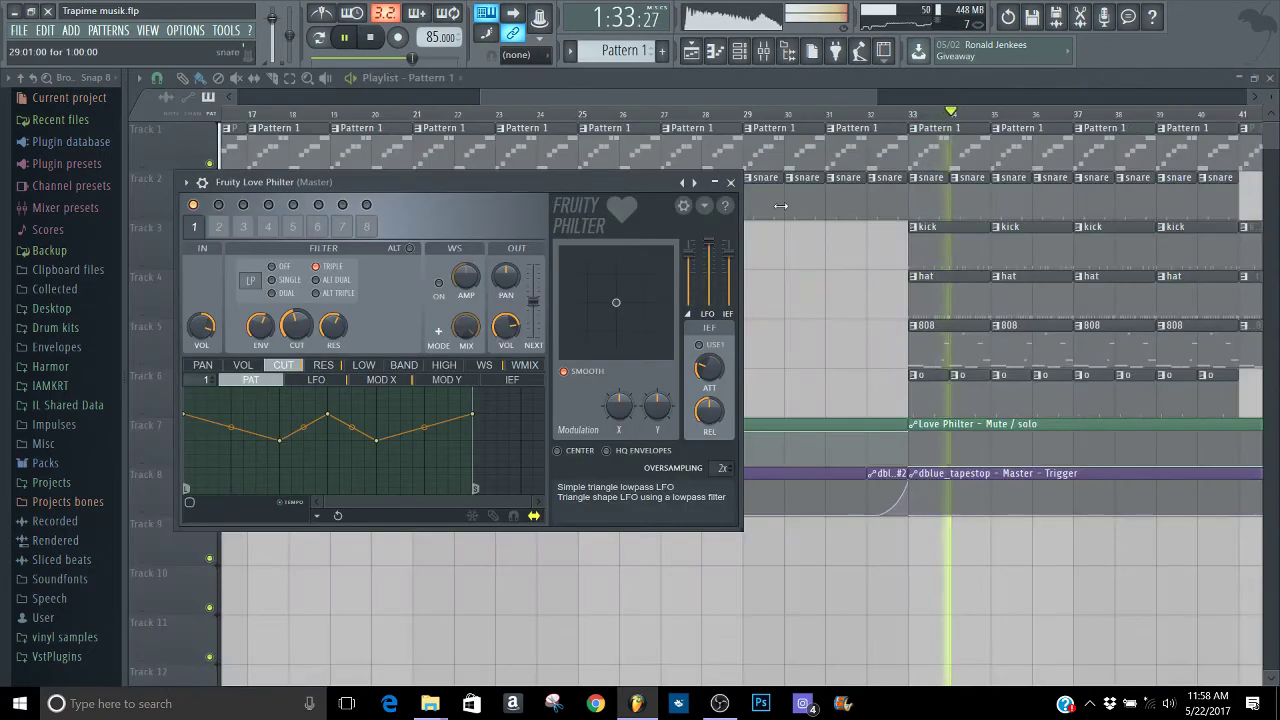
left_click(731, 183)
left_click_drag(877, 97, 1107, 82)
key("space")
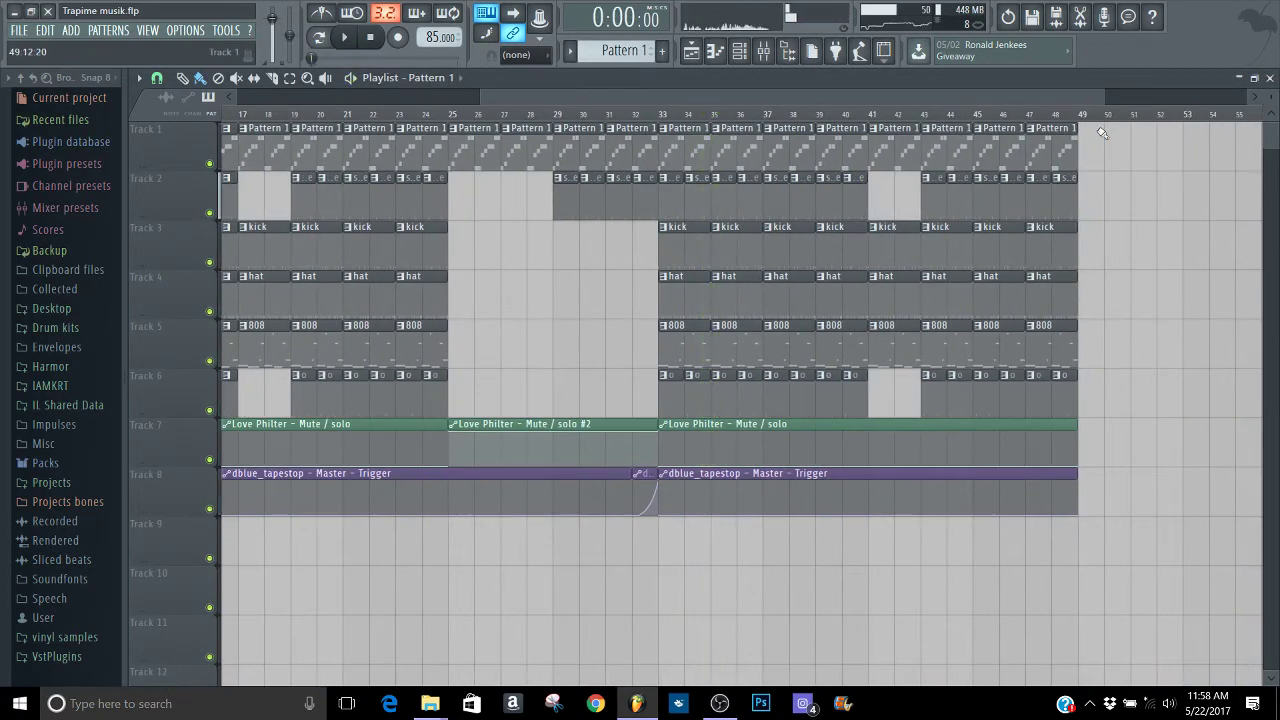
Close the playlist, the piano roll and the Fruity Slicer window to uncover the channel rack.
left_click(1269, 78)
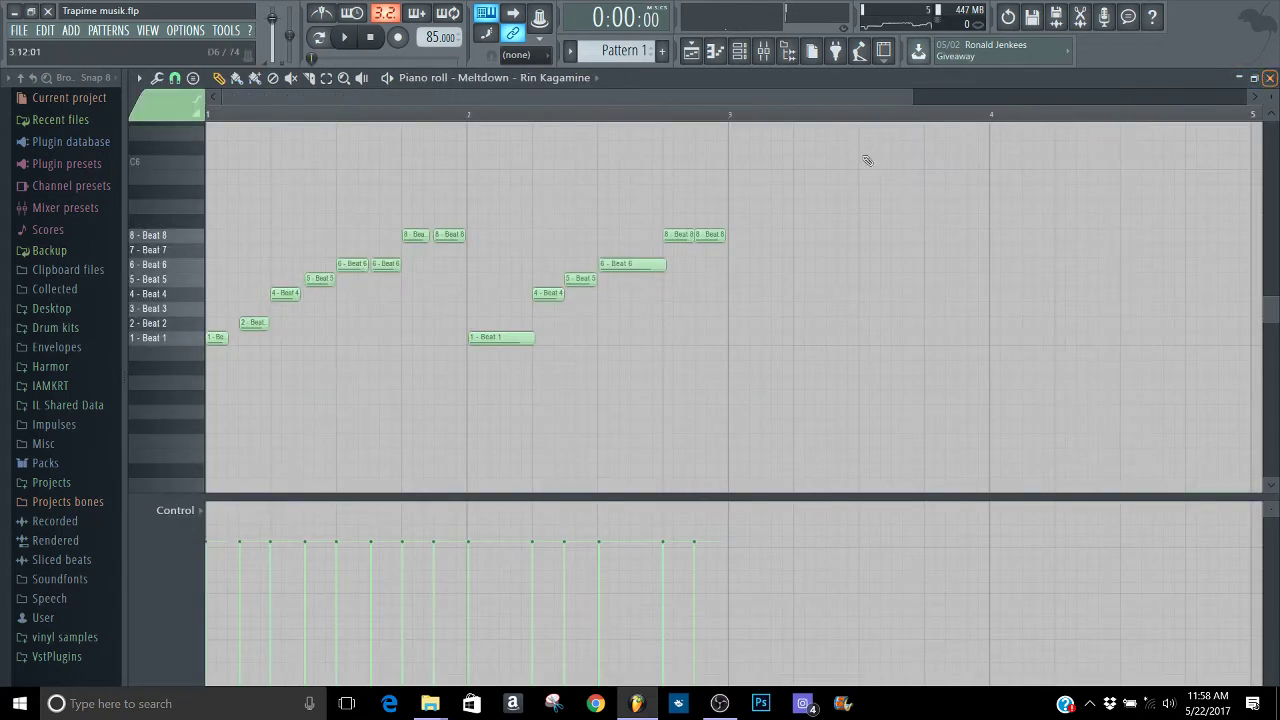
left_click(1269, 78)
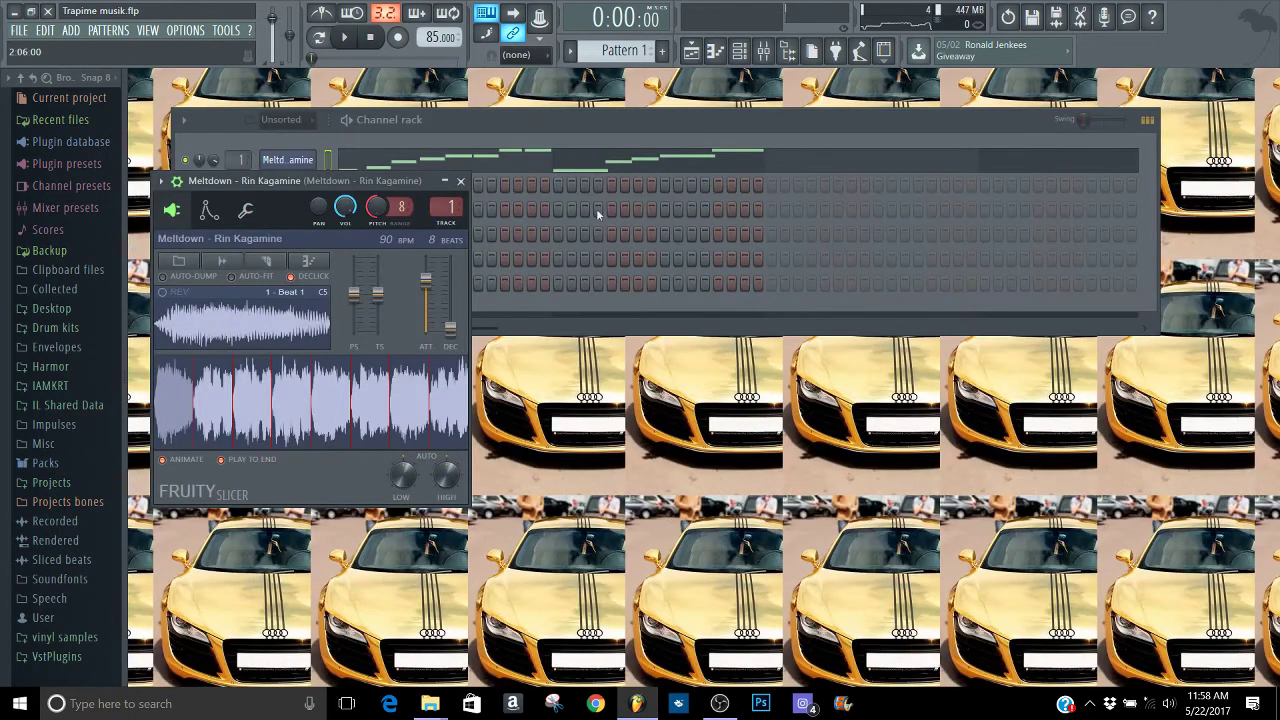
left_click(461, 182)
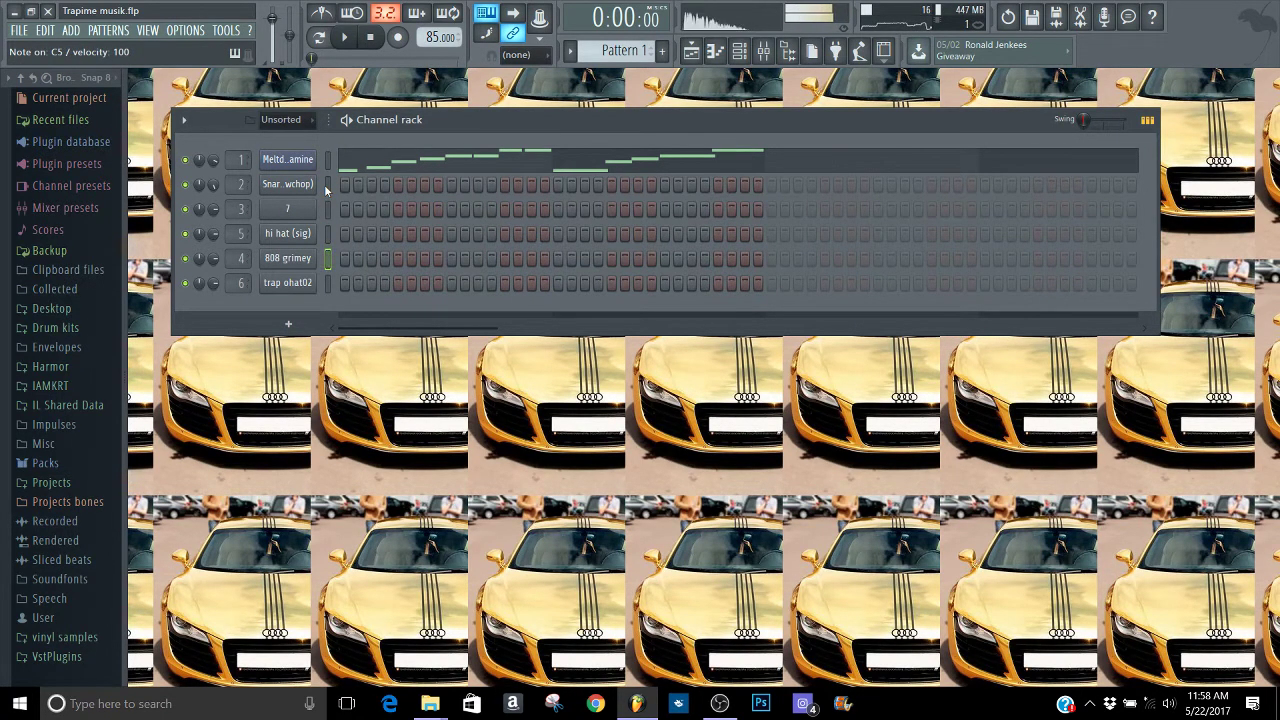
Audition the 808 grimey channel by playing a short melody from C5 upward and back.
key("q")
key("3")
key("r")
key("t")
key("r")
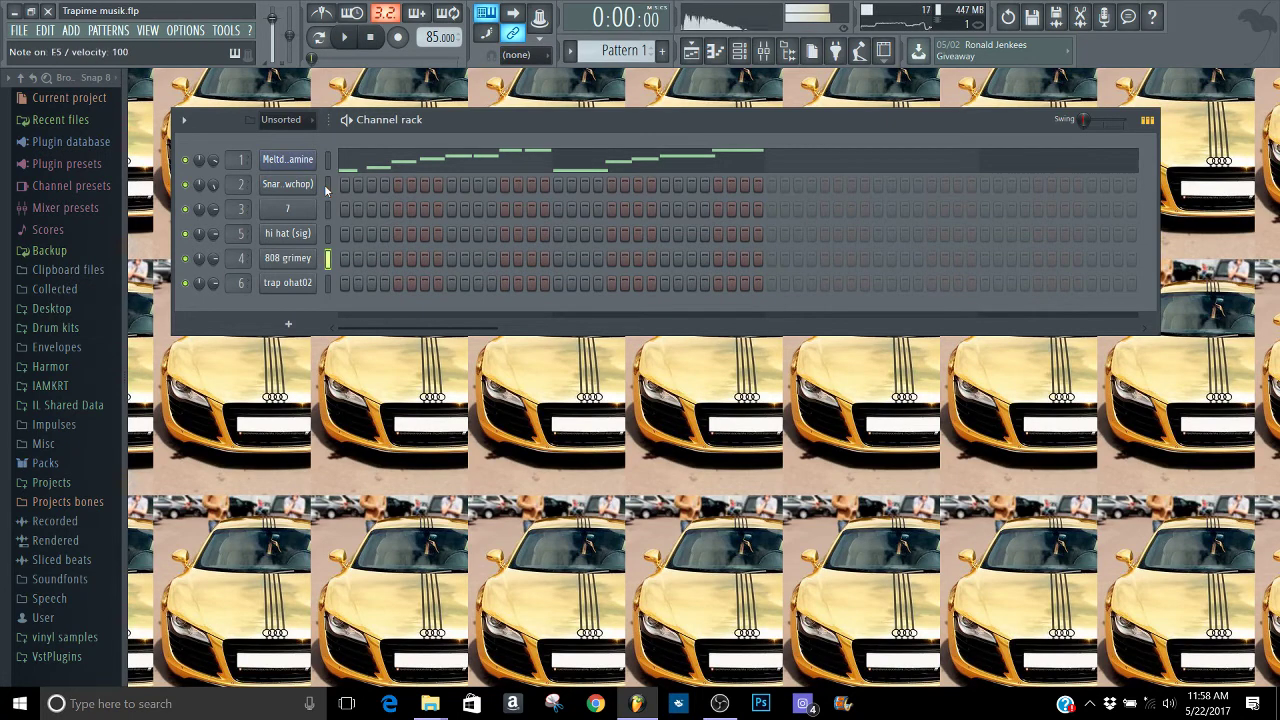
key("3")
key("r")
key("e")
key("q")
key("q")
key("q")
Select other channels in the rack, including trap ohat02, and audition their sounds.
key("Down")
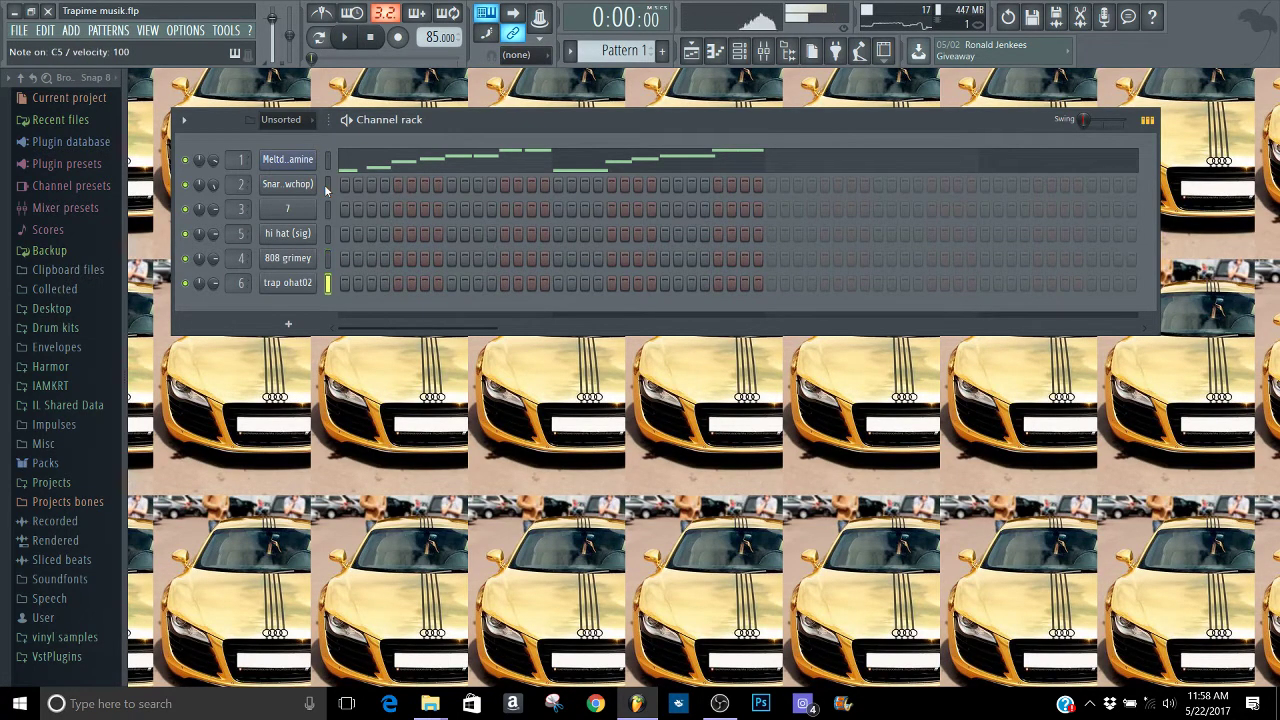
key("Up")
key("Up")
key("Up")
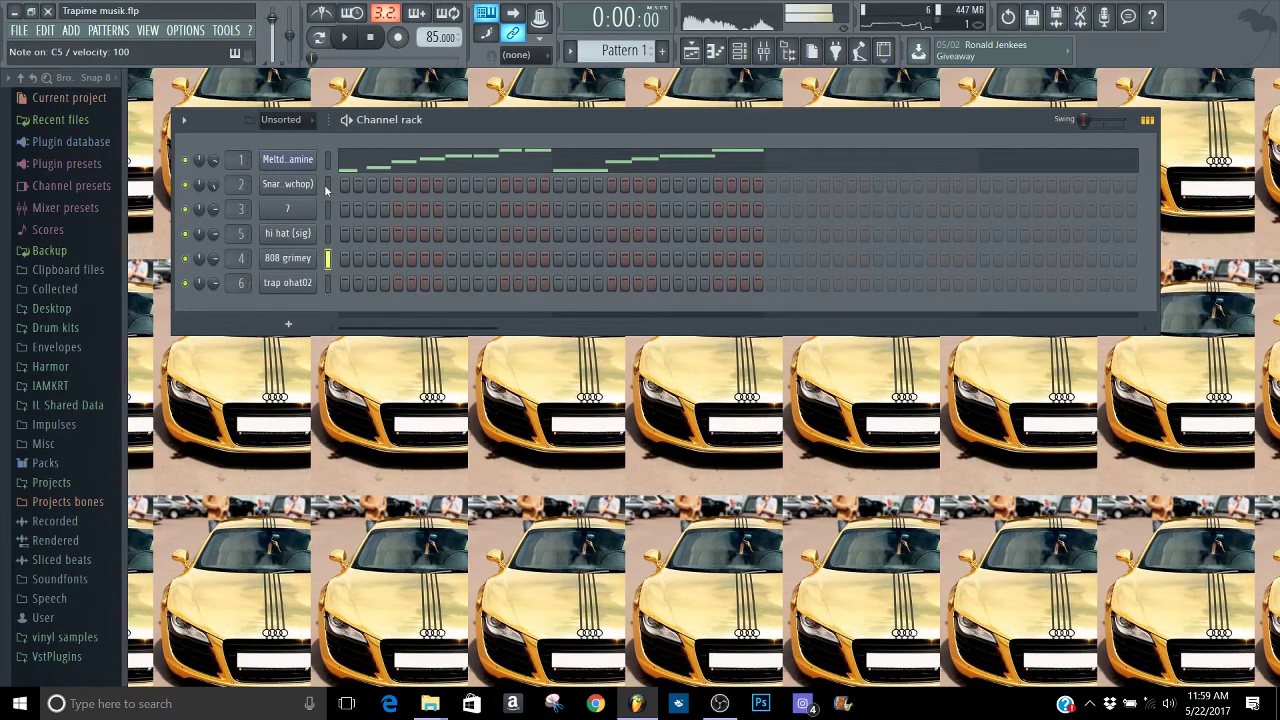
key("q")
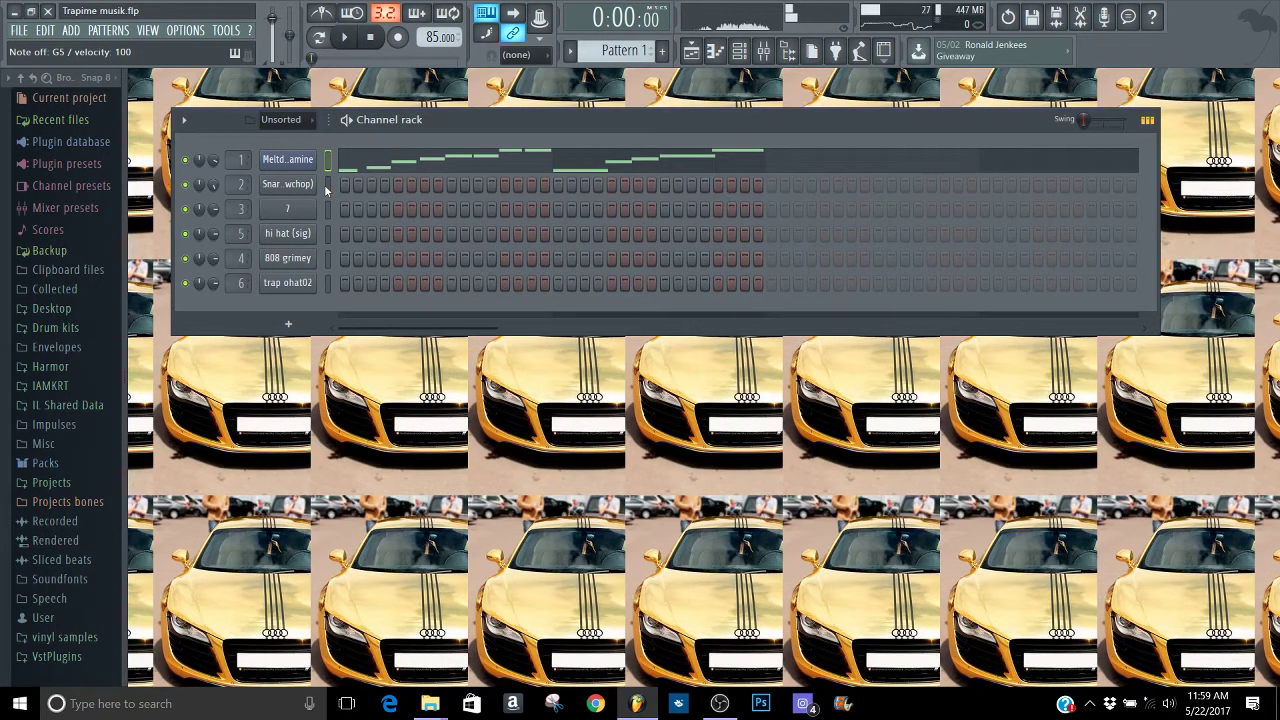
Play the song with the mixer open and compare the Meltdown track with its first Fruity parametric EQ 2 off and on.
left_click(766, 52)
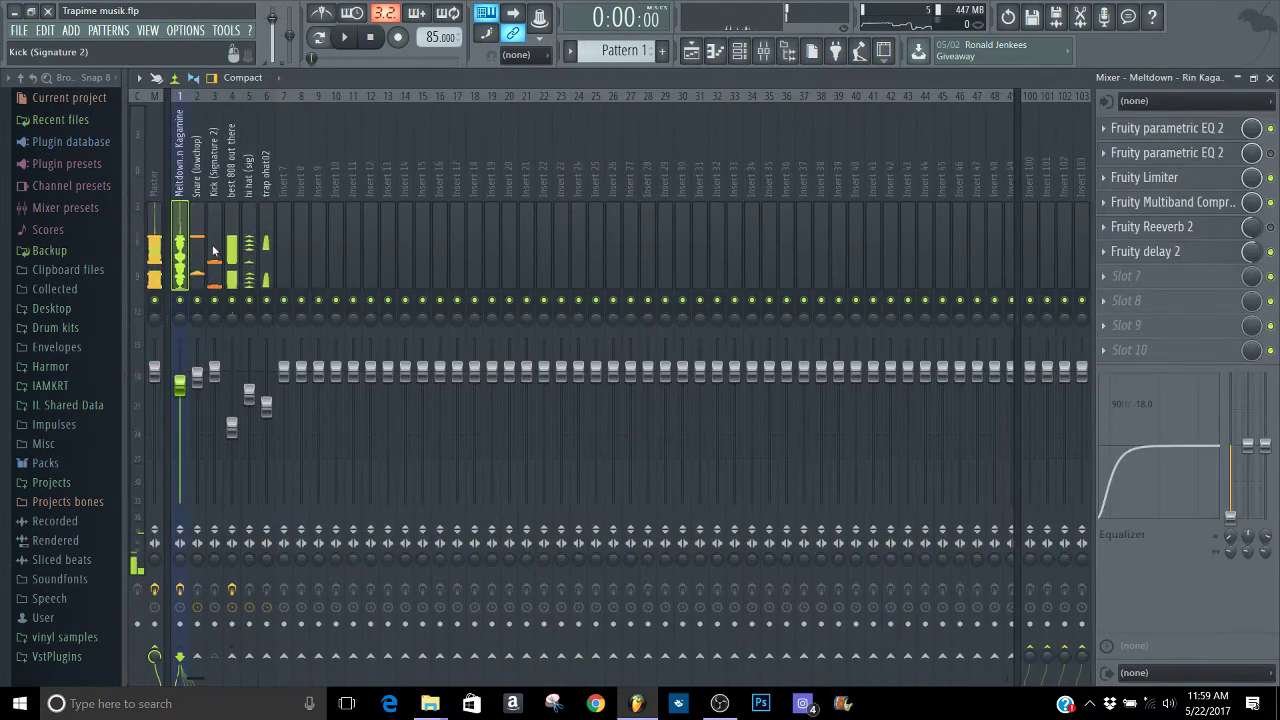
key("space")
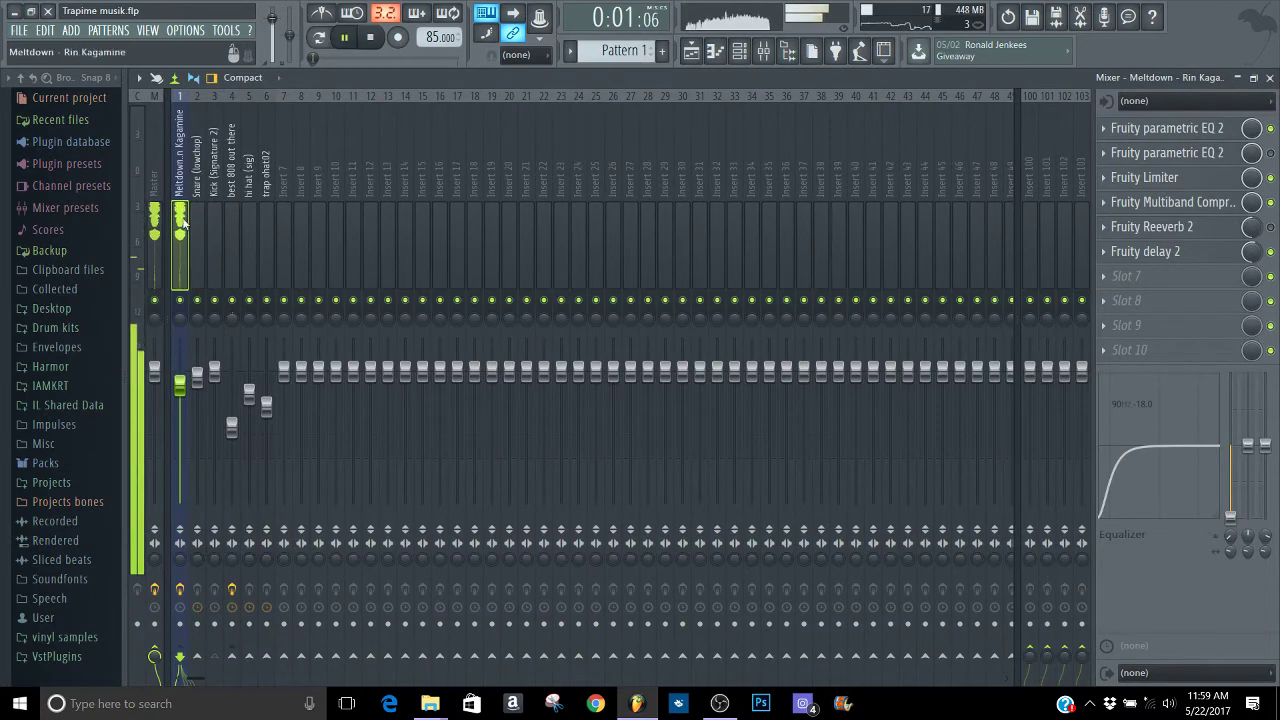
left_click(1201, 136)
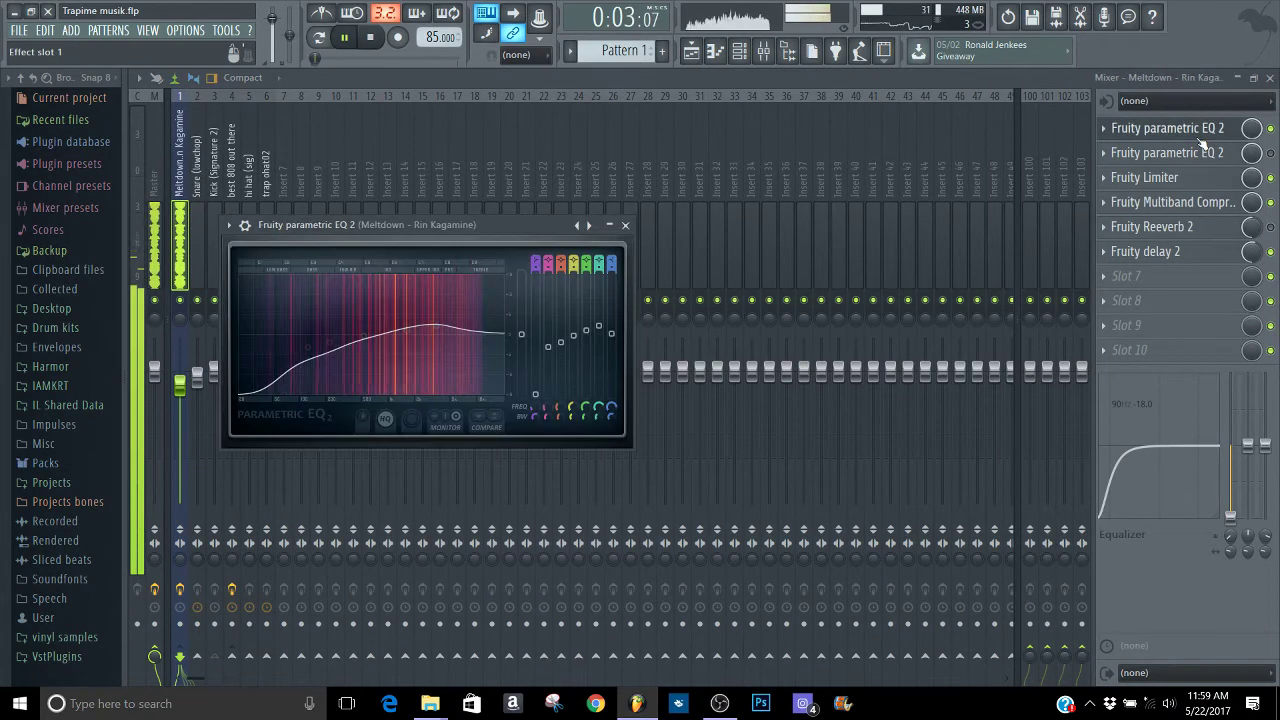
left_click(1271, 129)
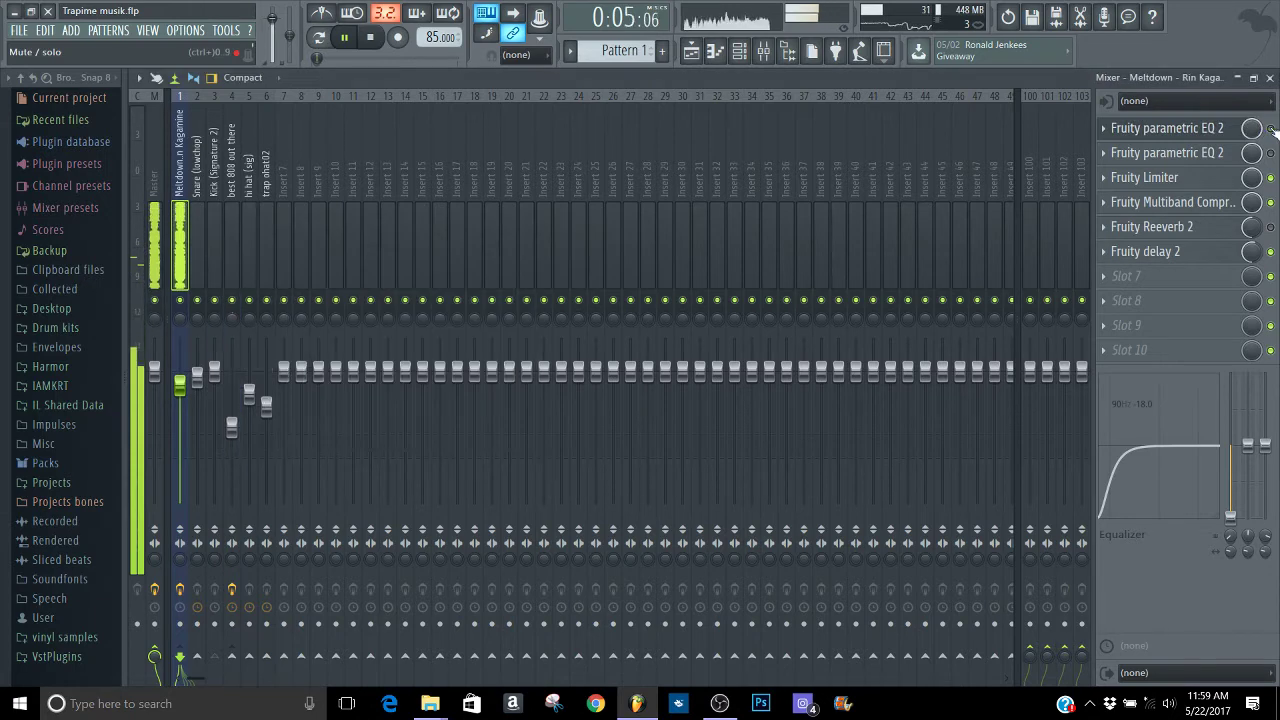
left_click(1214, 129)
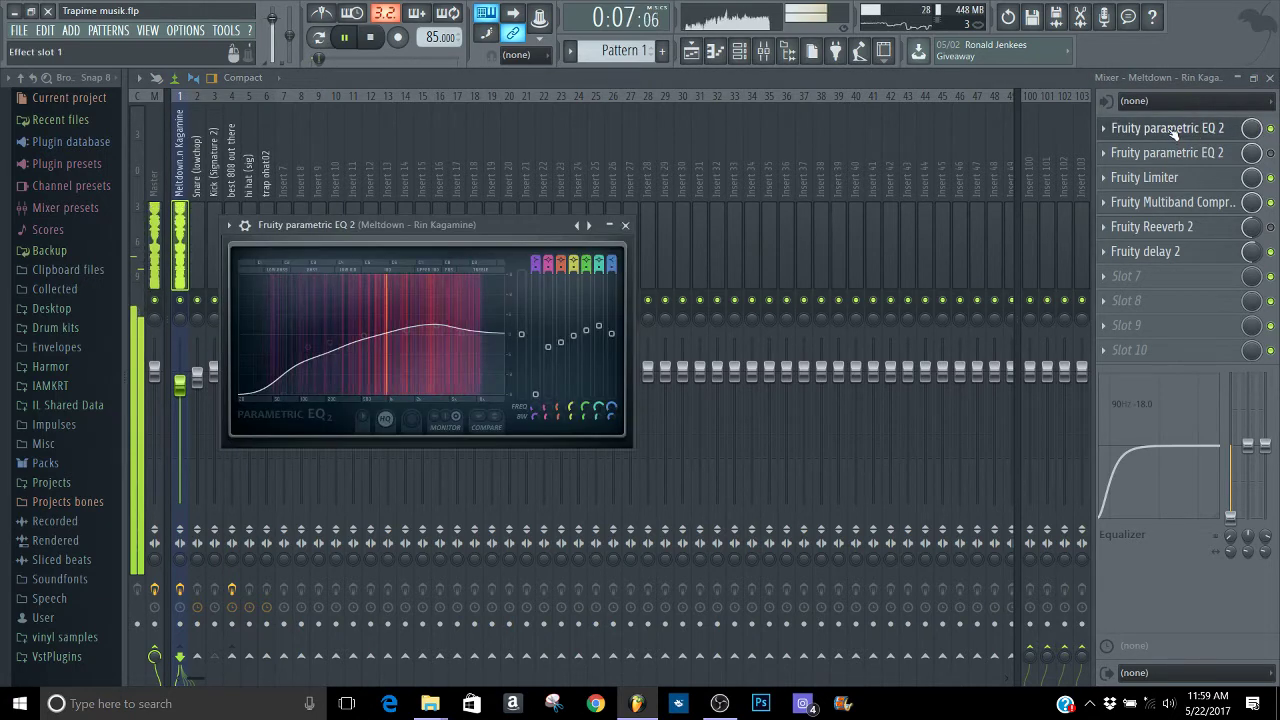
left_click(1171, 129)
Inspect the Meltdown track's Fruity Multiband Compressor and its preset list, close it and stop playback.
left_click(1187, 202)
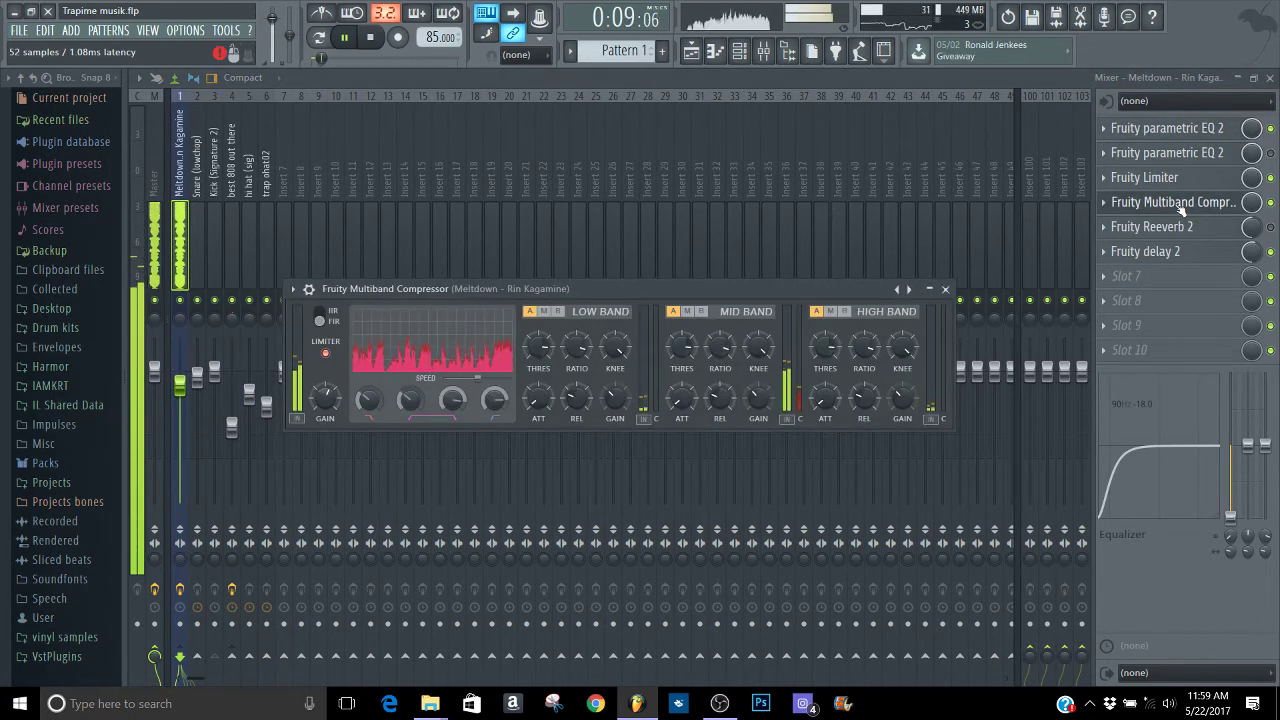
left_click(292, 289)
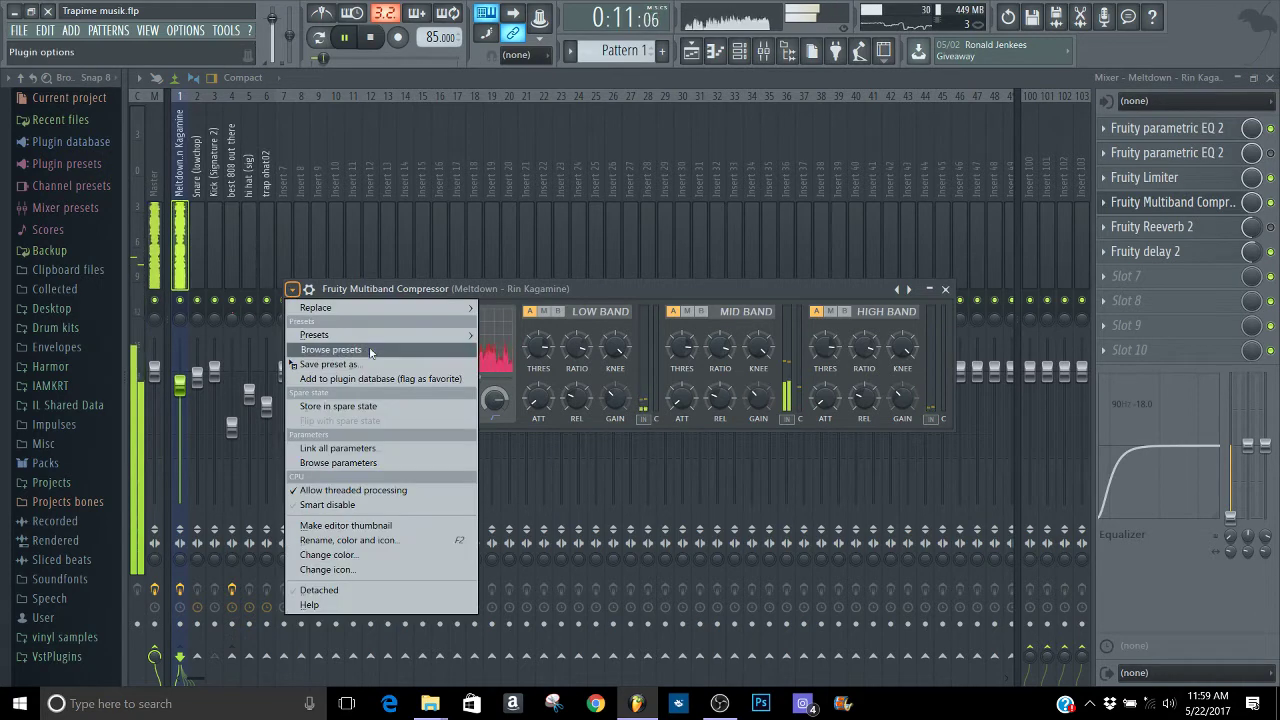
mouse_move(401, 343)
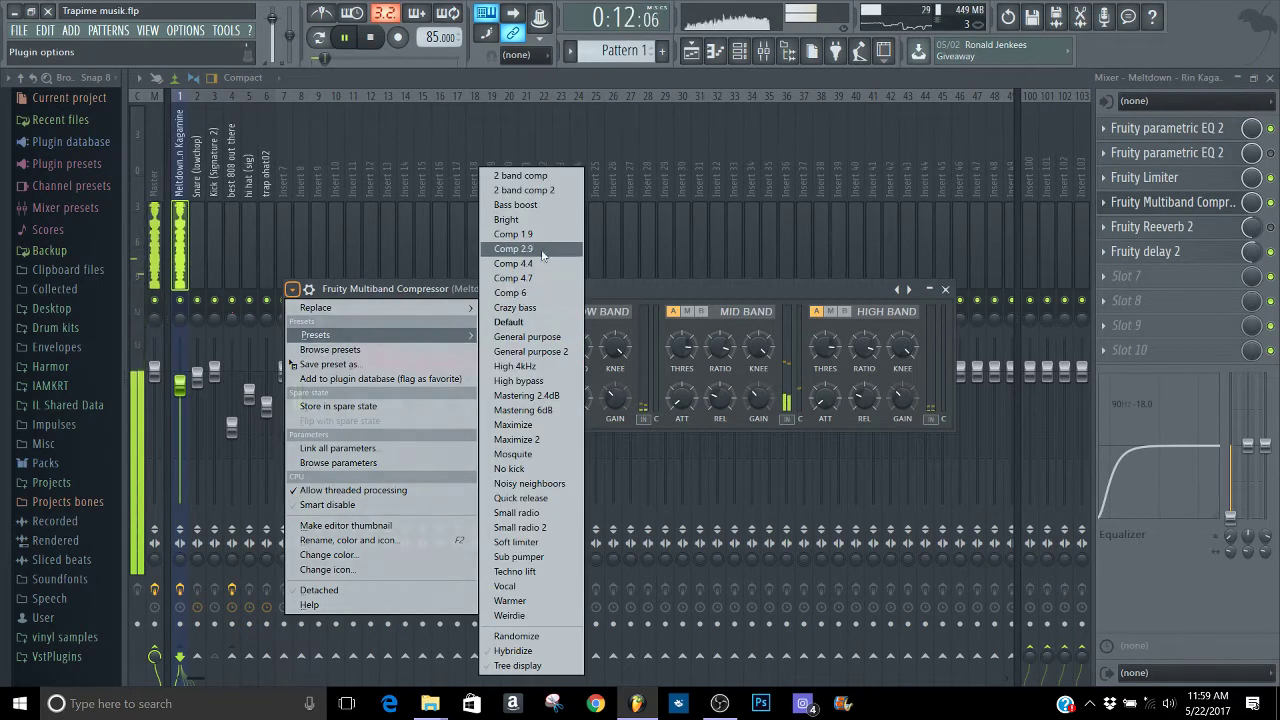
left_click(686, 284)
left_click(945, 289)
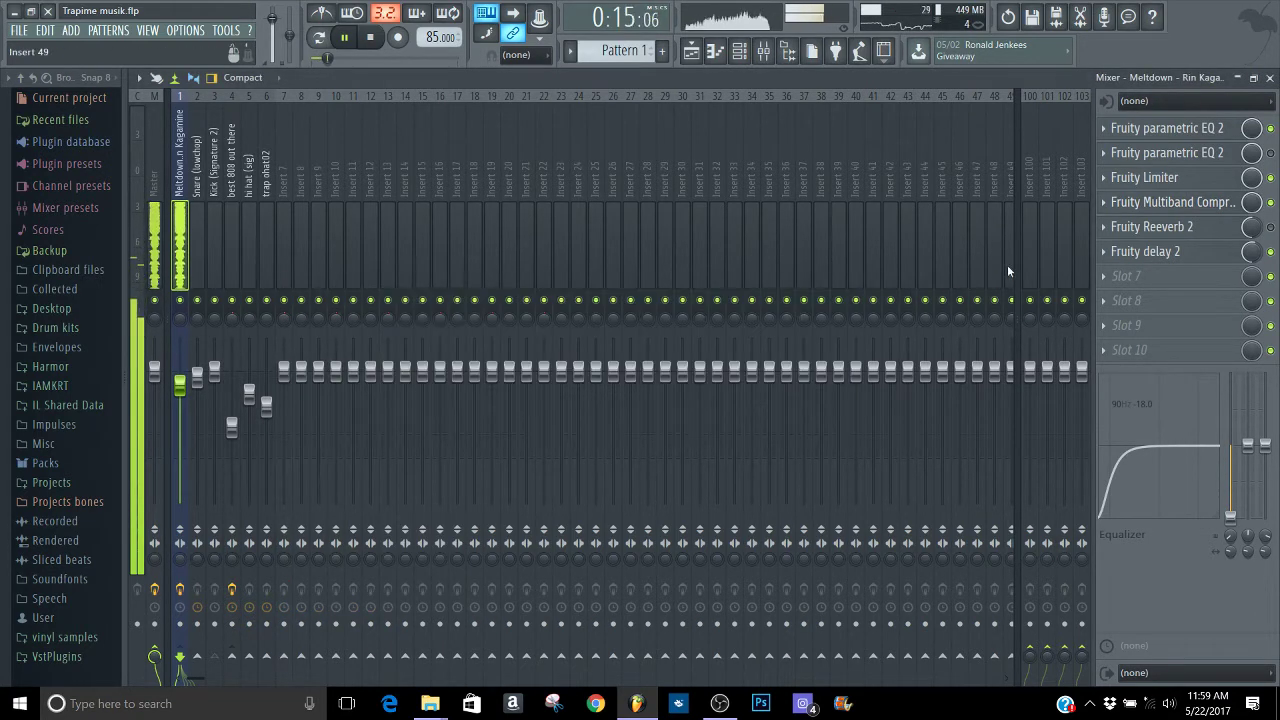
key("space")
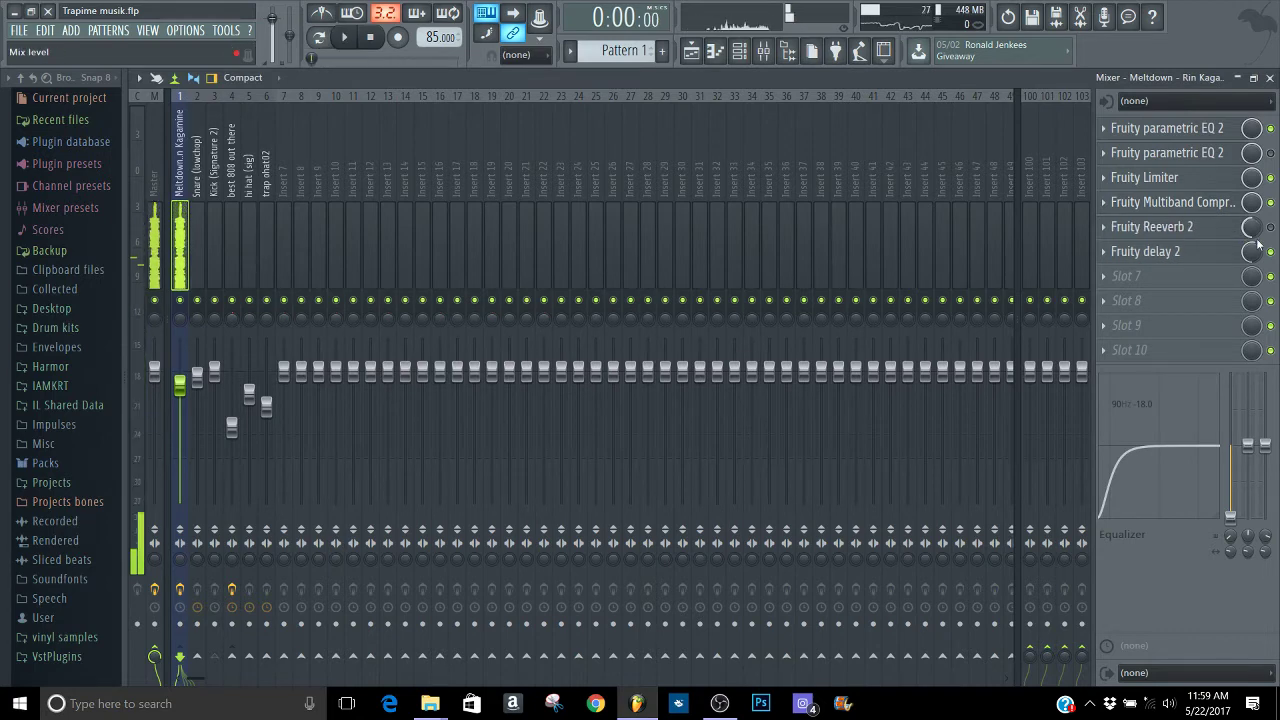
View the Fruity delay 2 settings on the Meltdown track, close the effect and resume playback.
left_click(1208, 258)
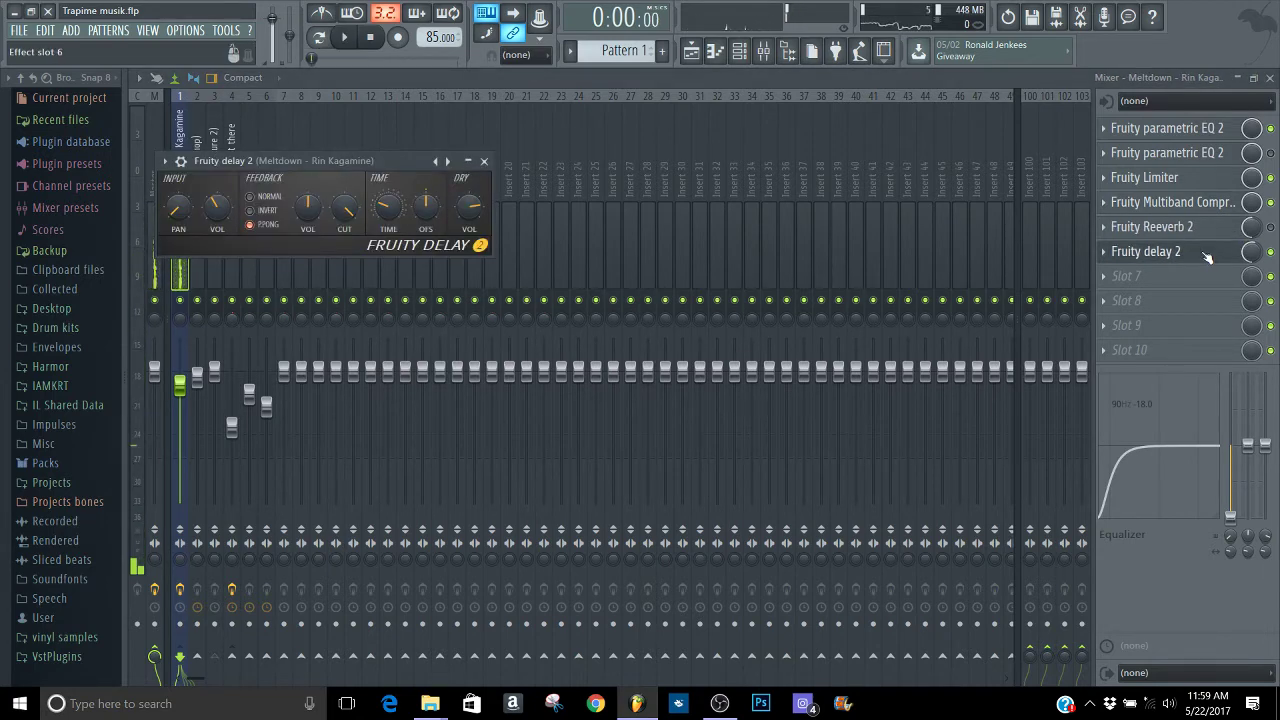
left_click(1208, 258)
key("space")
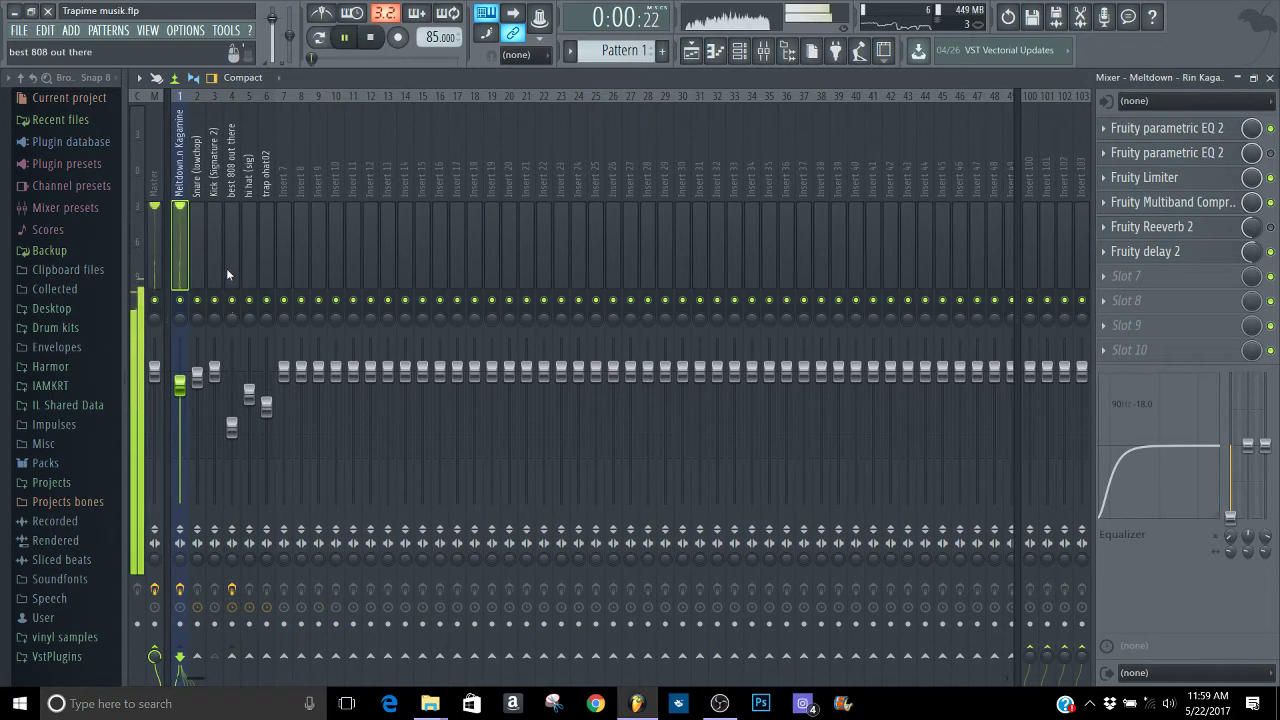
Play the snare, kick and hat patterns in turn and view the mixer tracks of the drum sounds.
scroll(624, 51, "down", 1)
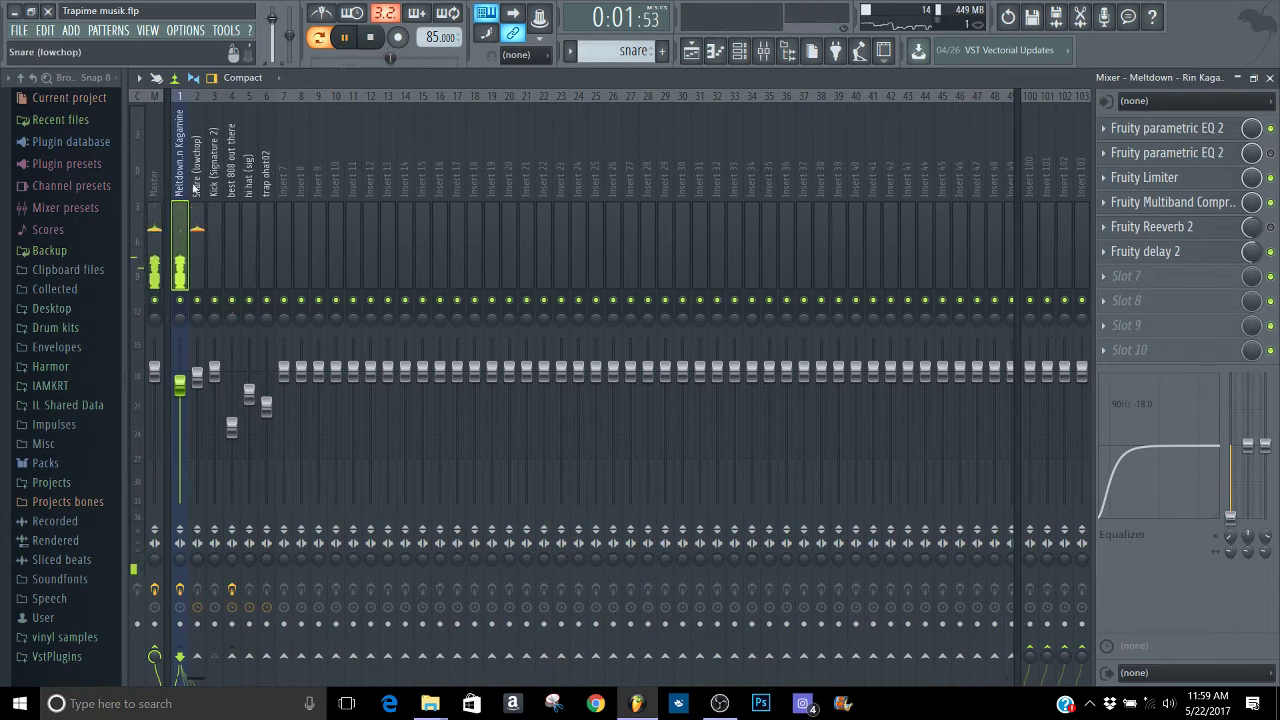
left_click(205, 162)
left_click(220, 230)
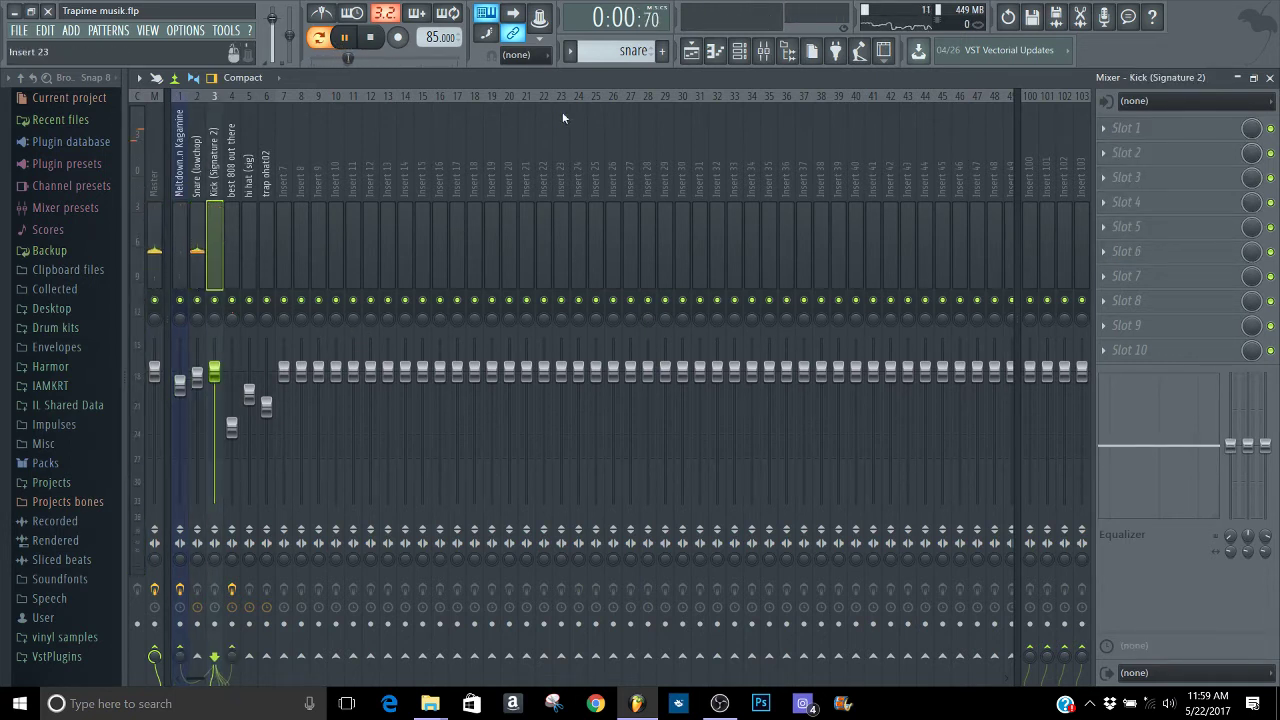
scroll(607, 56, "down", 1)
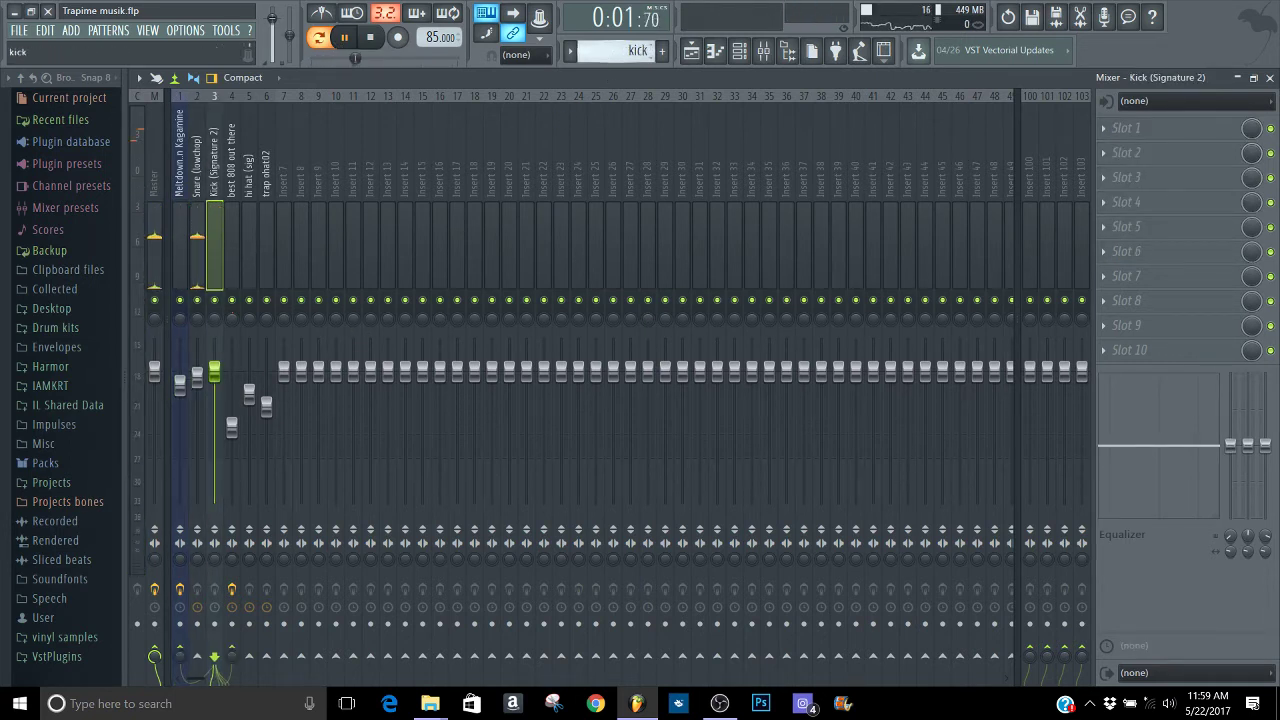
left_click(230, 200)
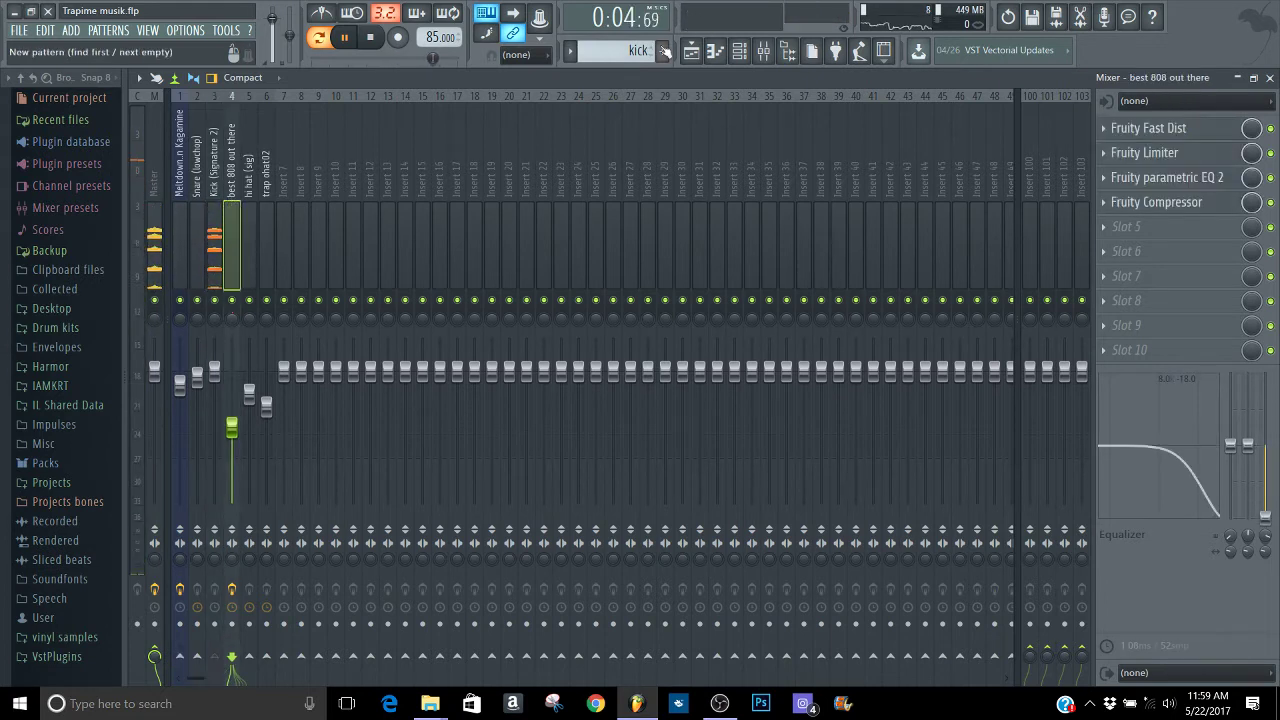
scroll(636, 50, "down", 1)
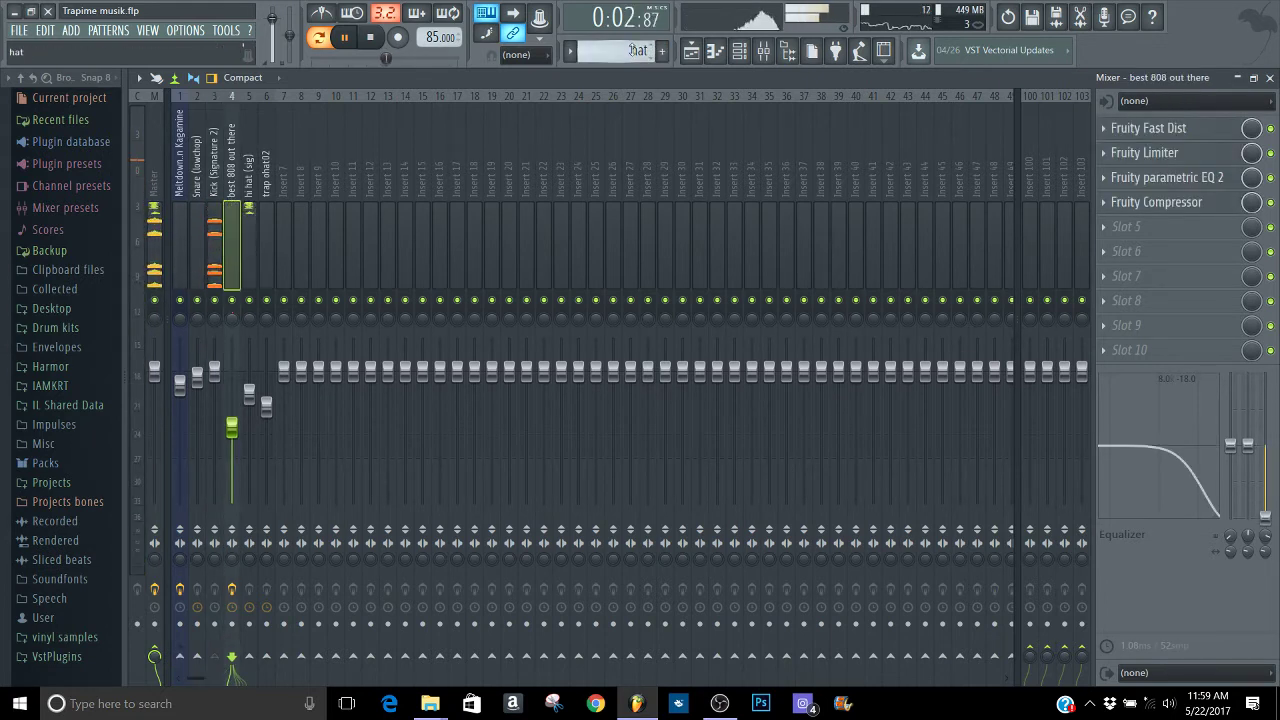
left_click(248, 200)
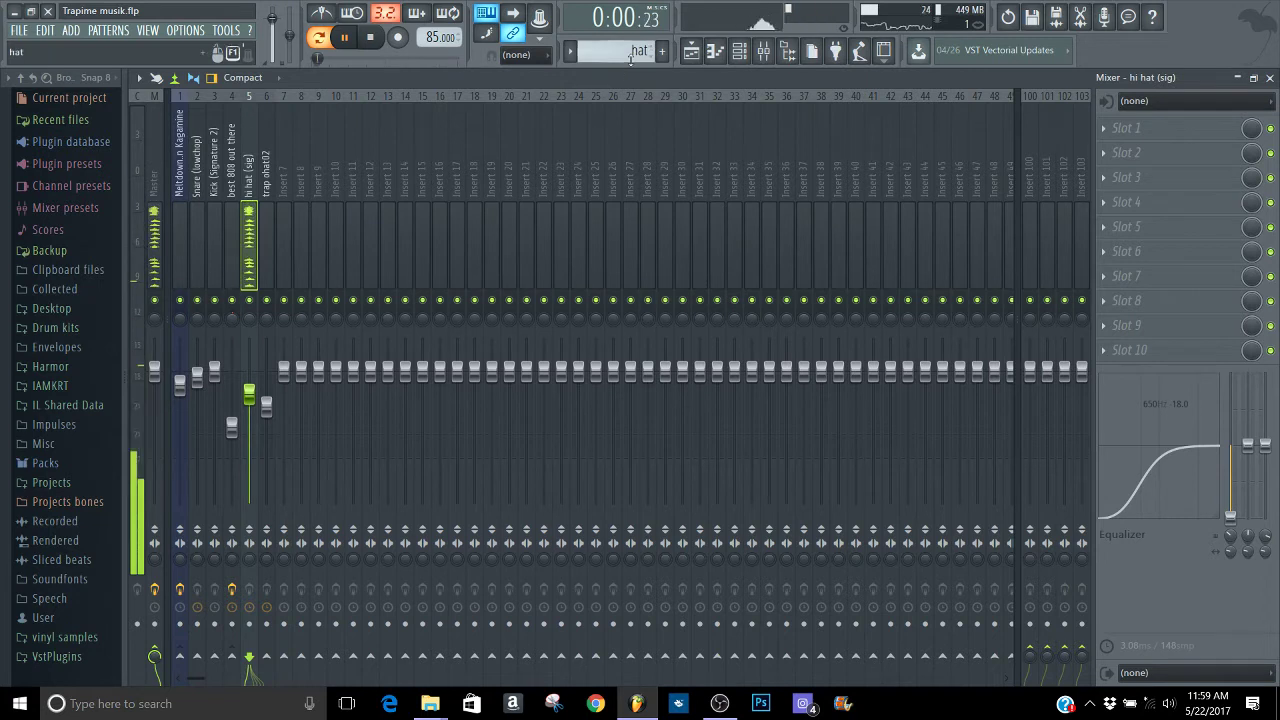
Play the 808 pattern and inspect Fruity Fast Dist and Fruity parametric EQ 2 on the best 808 out there track.
scroll(631, 50, "down", 1)
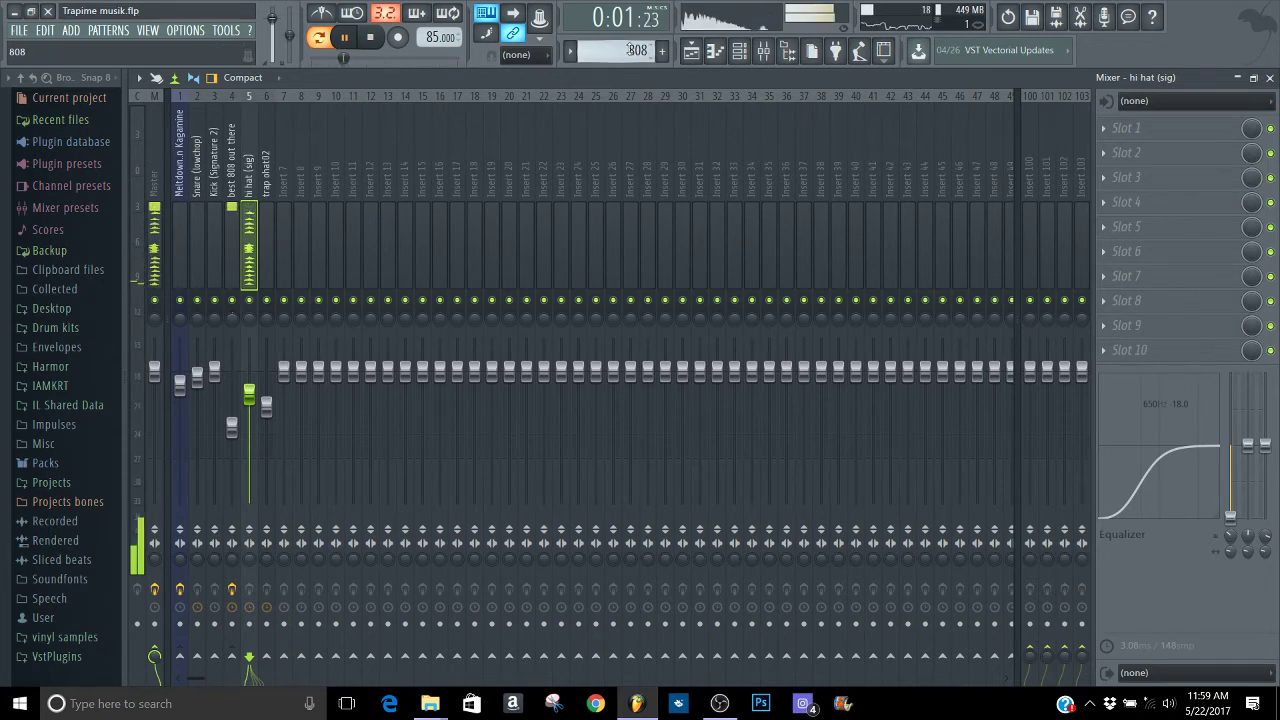
left_click(239, 203)
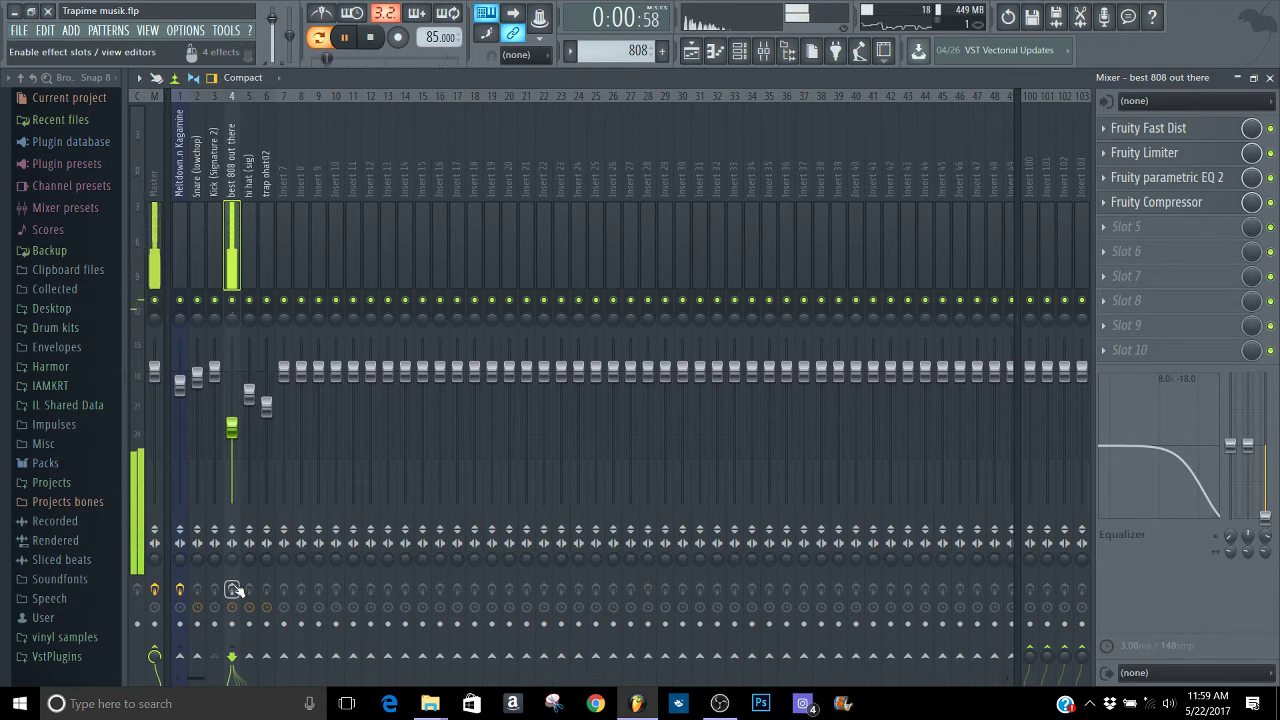
left_click(1171, 129)
left_click(1171, 129)
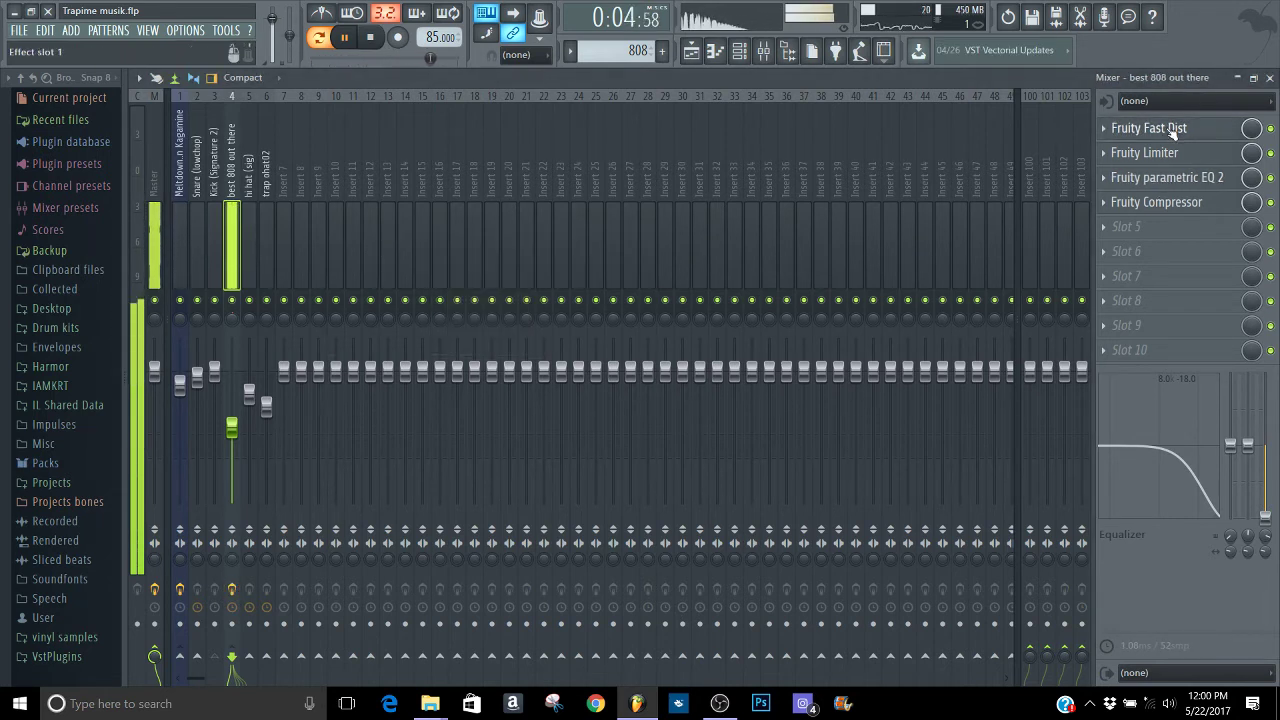
left_click(1189, 179)
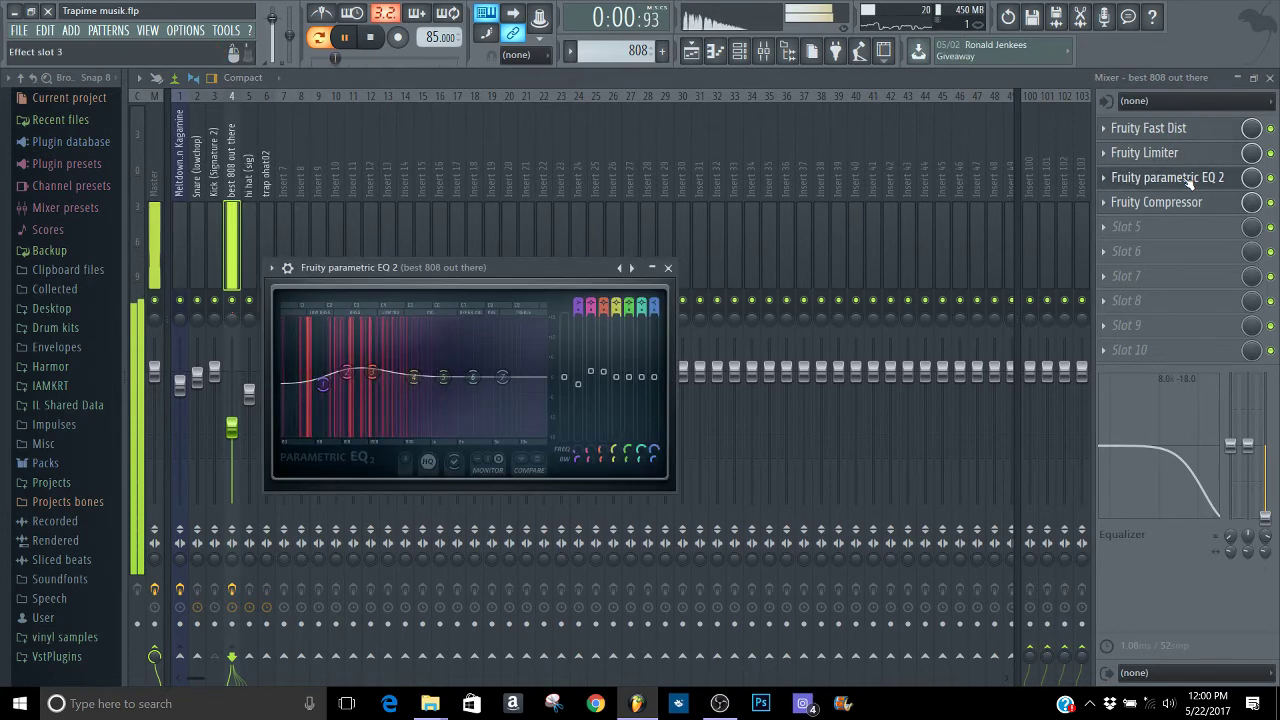
left_click(1189, 179)
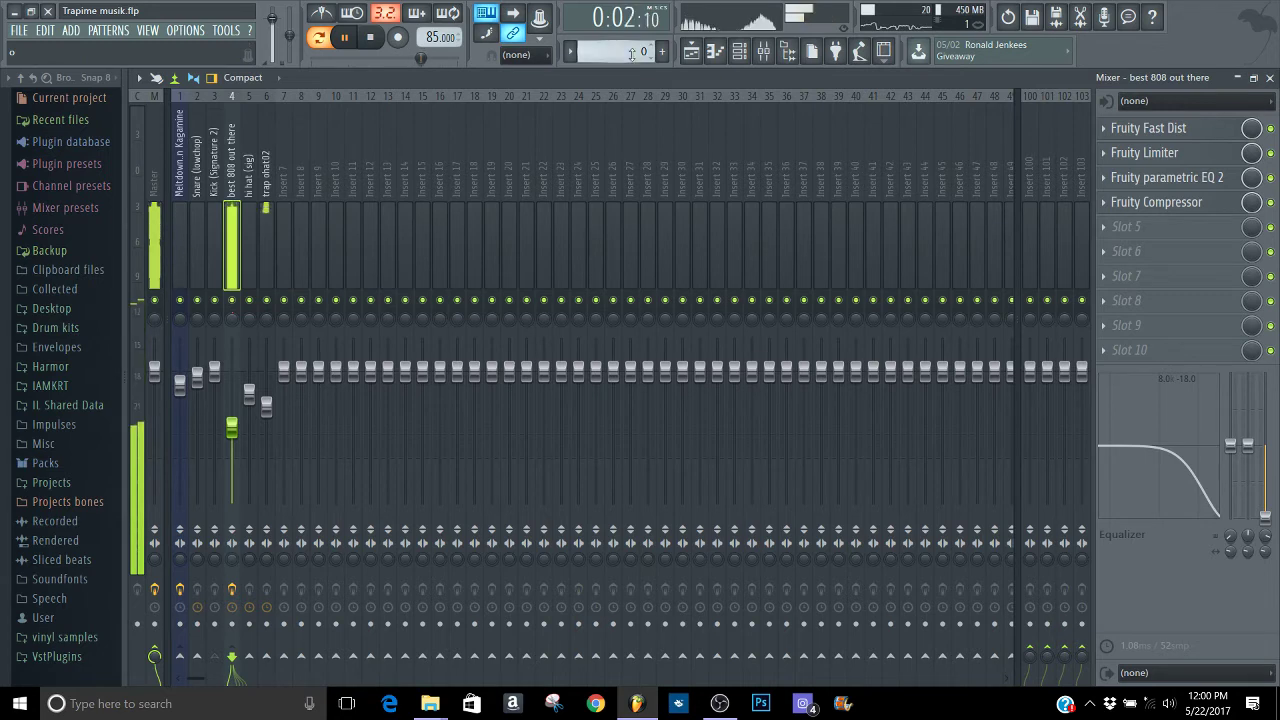
View the trap ohat02 mixer track, and open the playlist to play the song from bar 19.
left_click(266, 266)
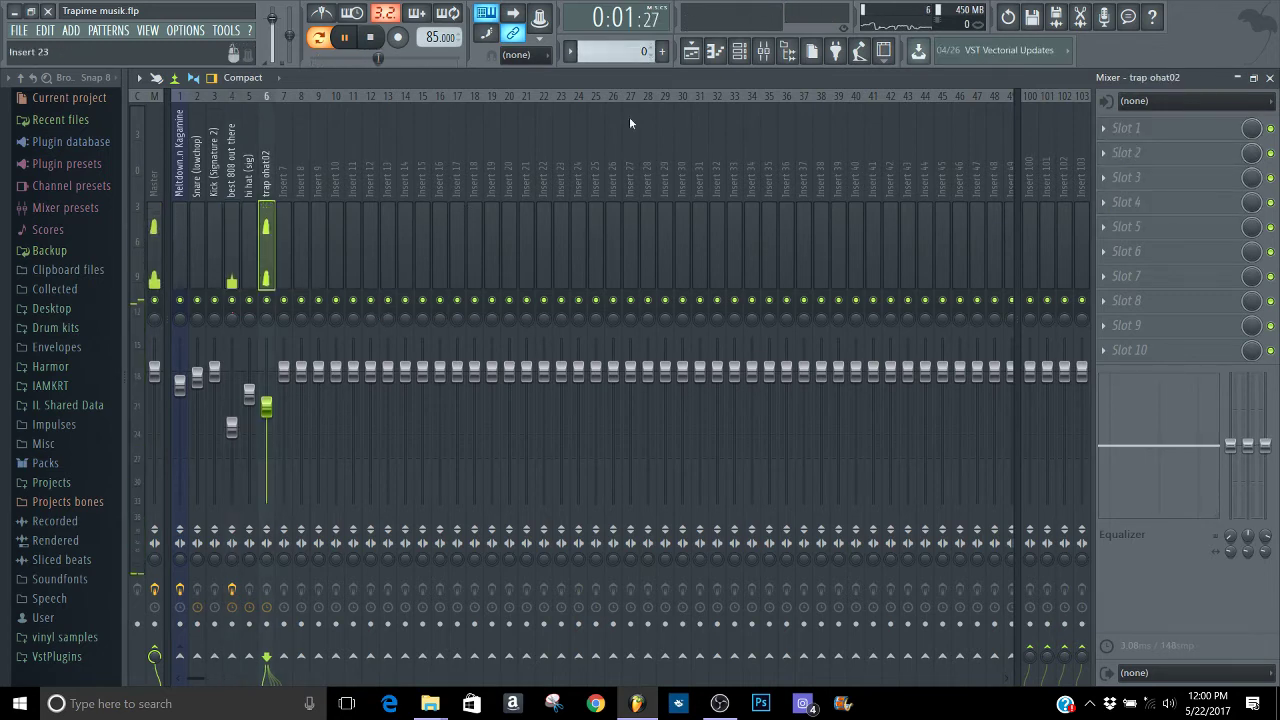
left_click(694, 50)
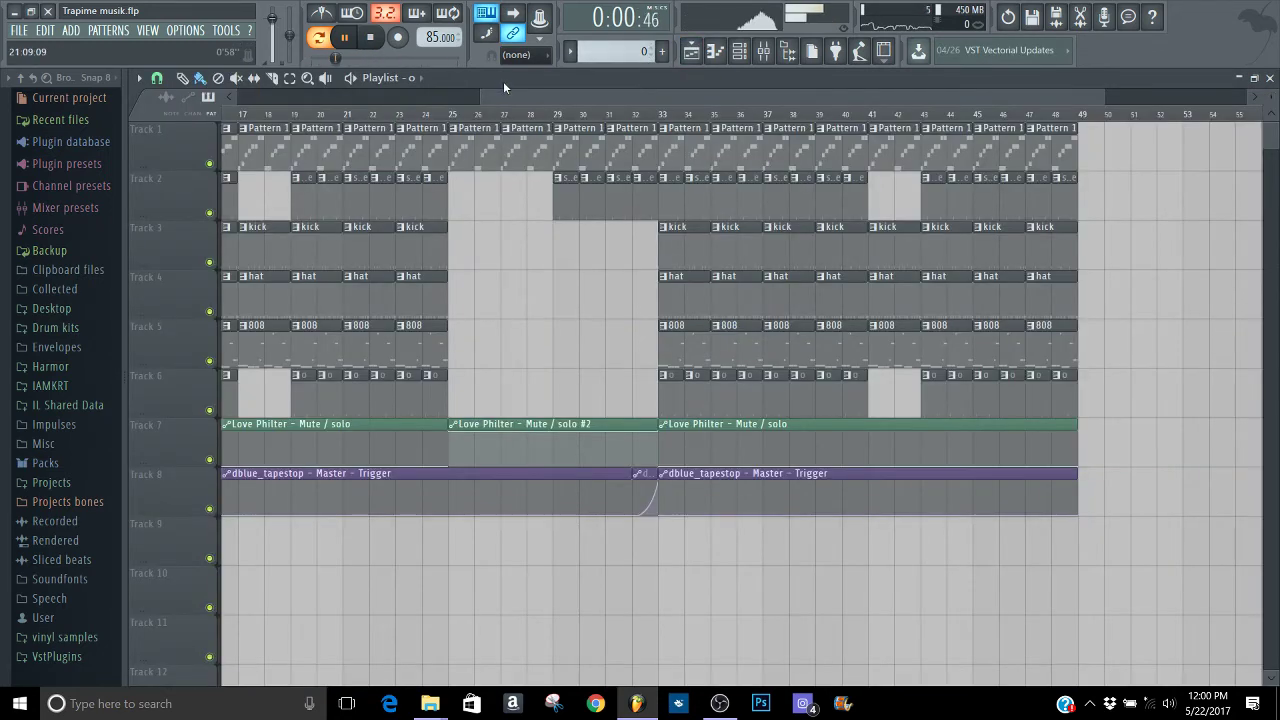
left_click_drag(483, 96, 351, 91)
left_click(463, 120)
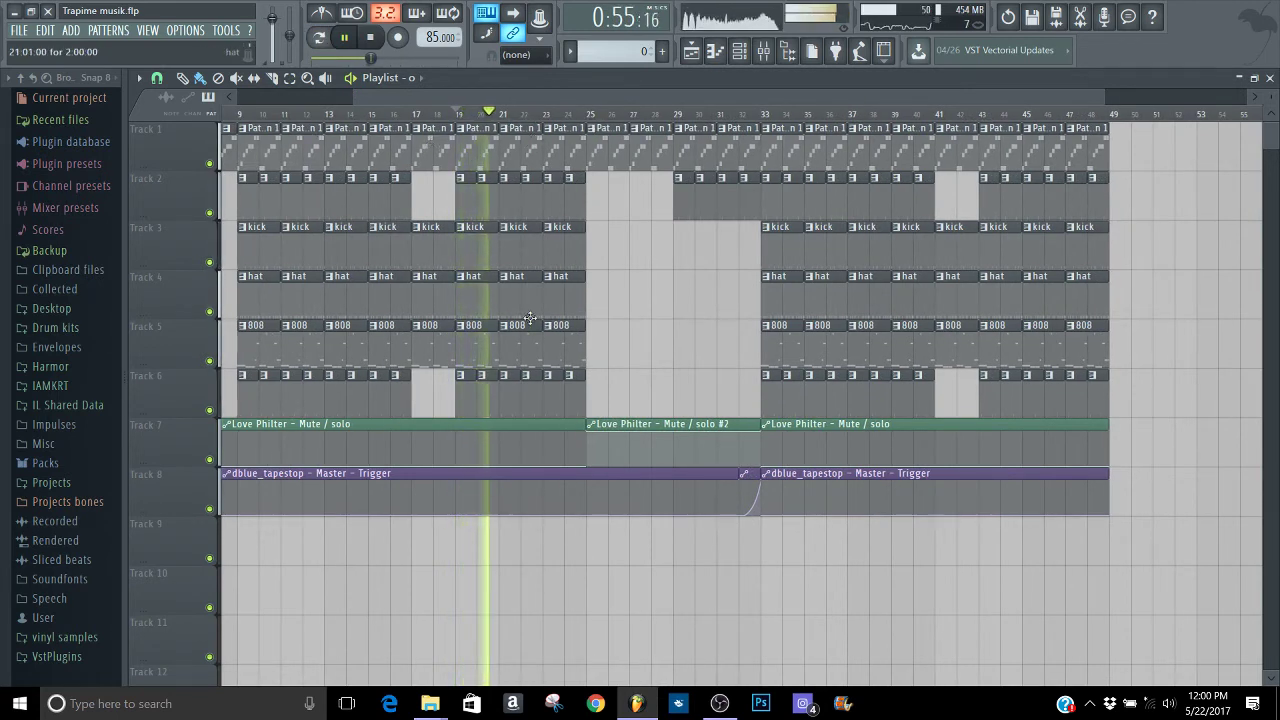
Stop the song and switch to the OBS window.
key("space")
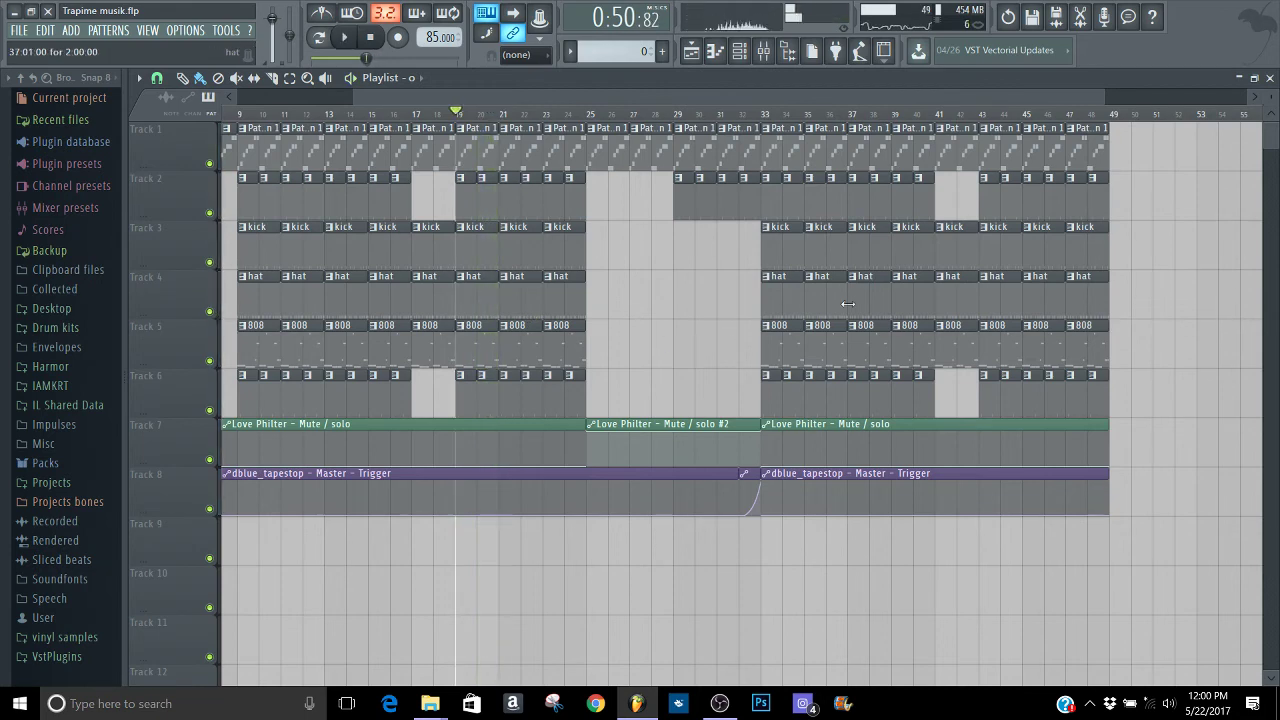
left_click(724, 705)
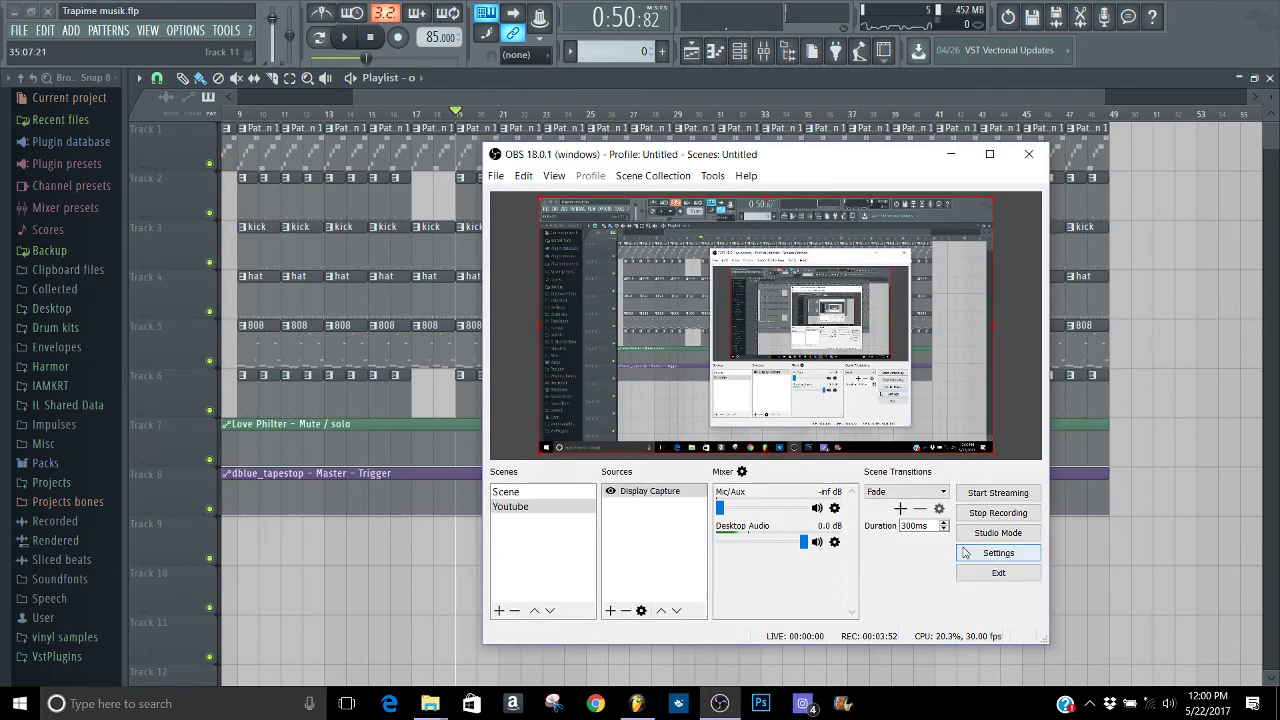